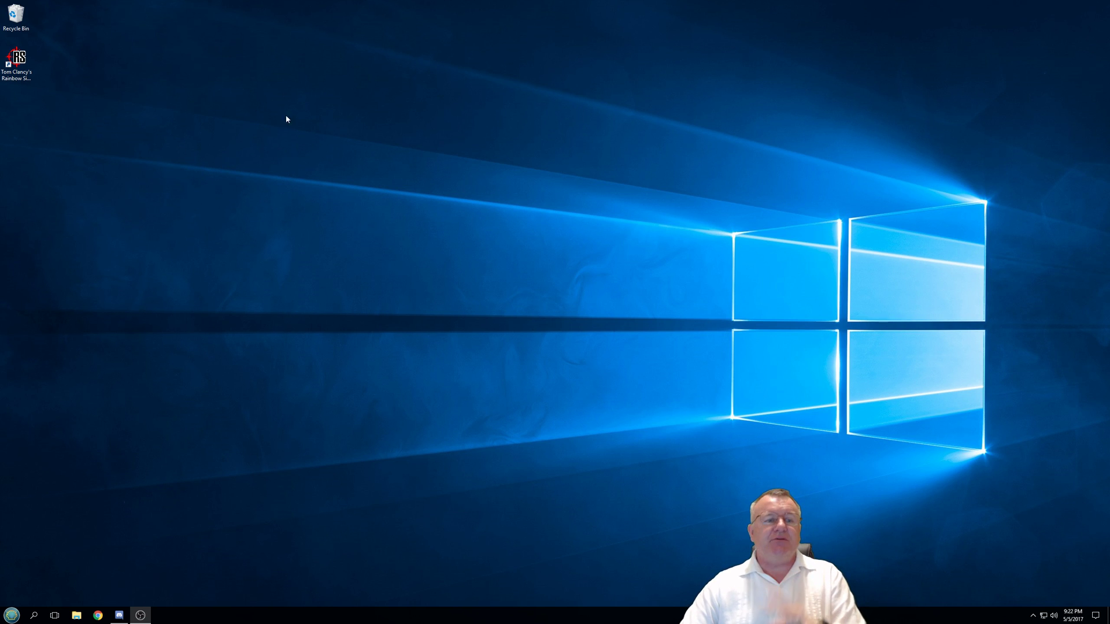
# Launch Tom Clancy's Rainbow Six 3 Gold Edition from the desktop
pyautogui.doubleClick(16, 60)
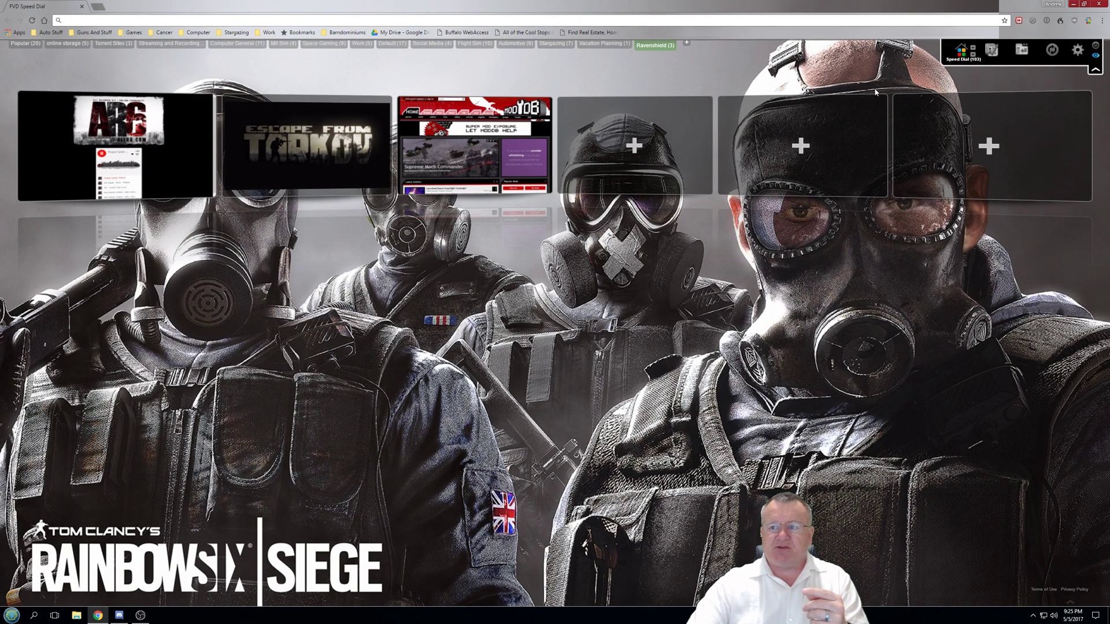
# Open the Rainbow Six 3 Gold multiplayer patch update 2017 thread in the Classic Rainbow Six Games section of the allr6.com forum
pyautogui.click(1095, 70)
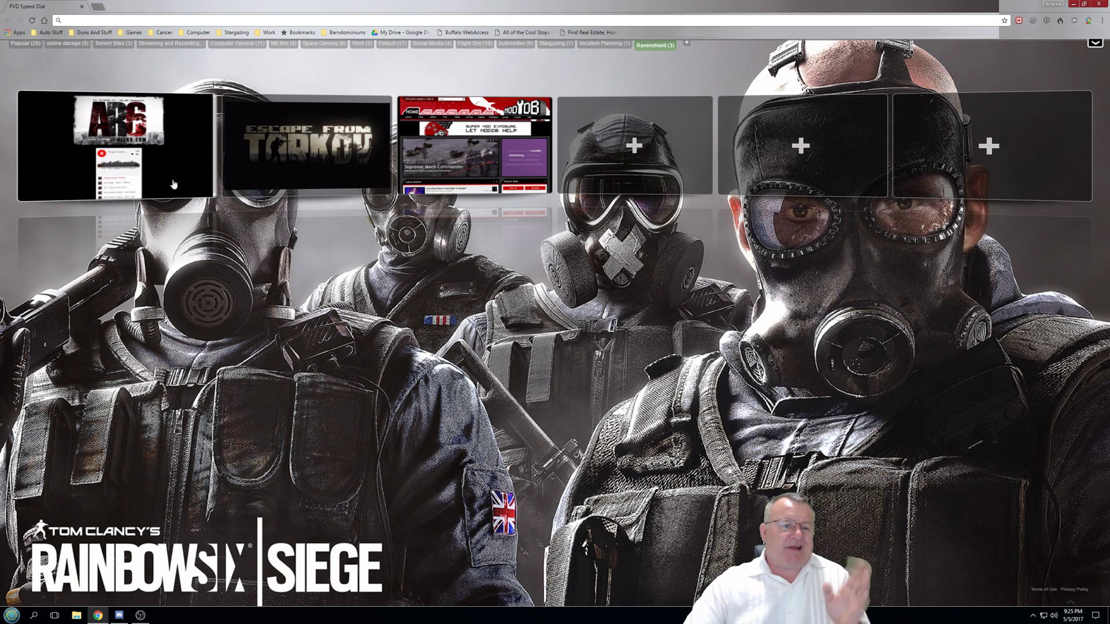
pyautogui.click(123, 134)
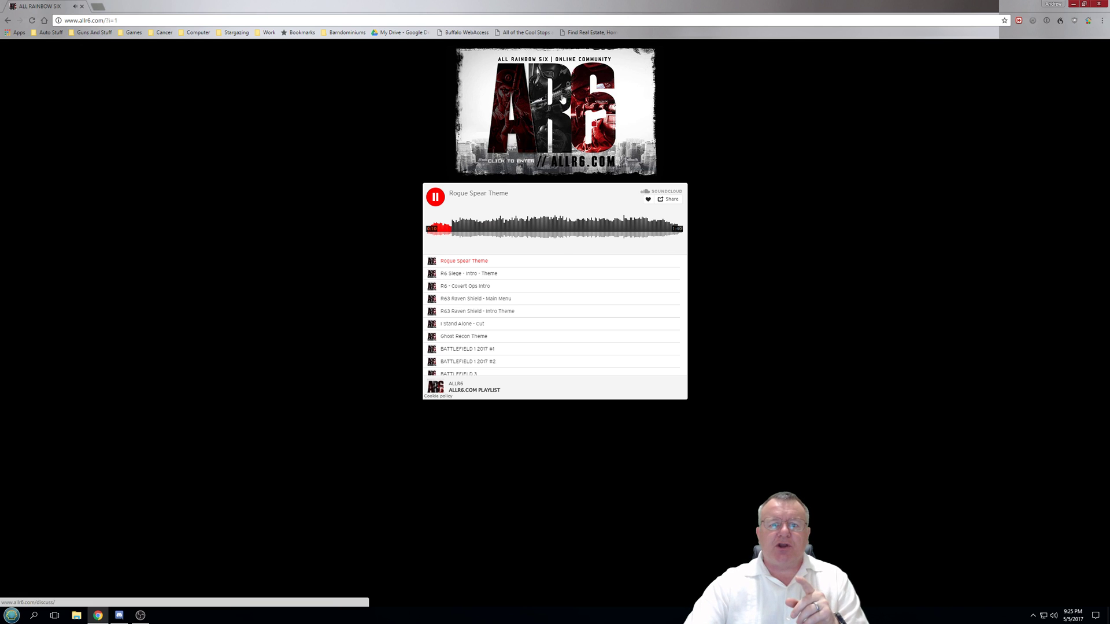
pyautogui.click(562, 99)
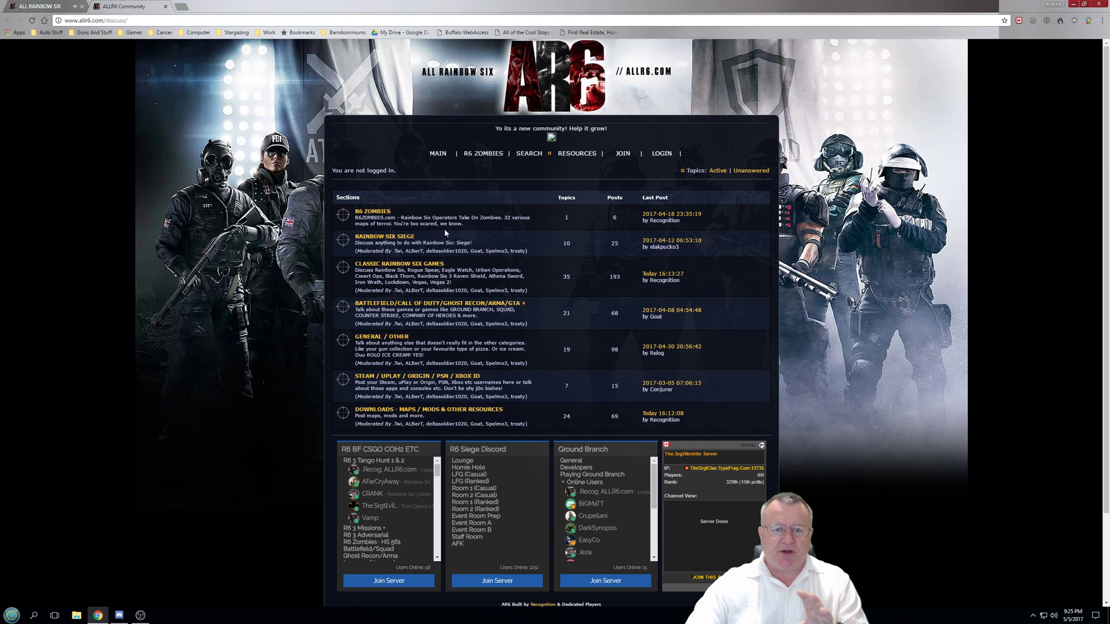
pyautogui.click(418, 266)
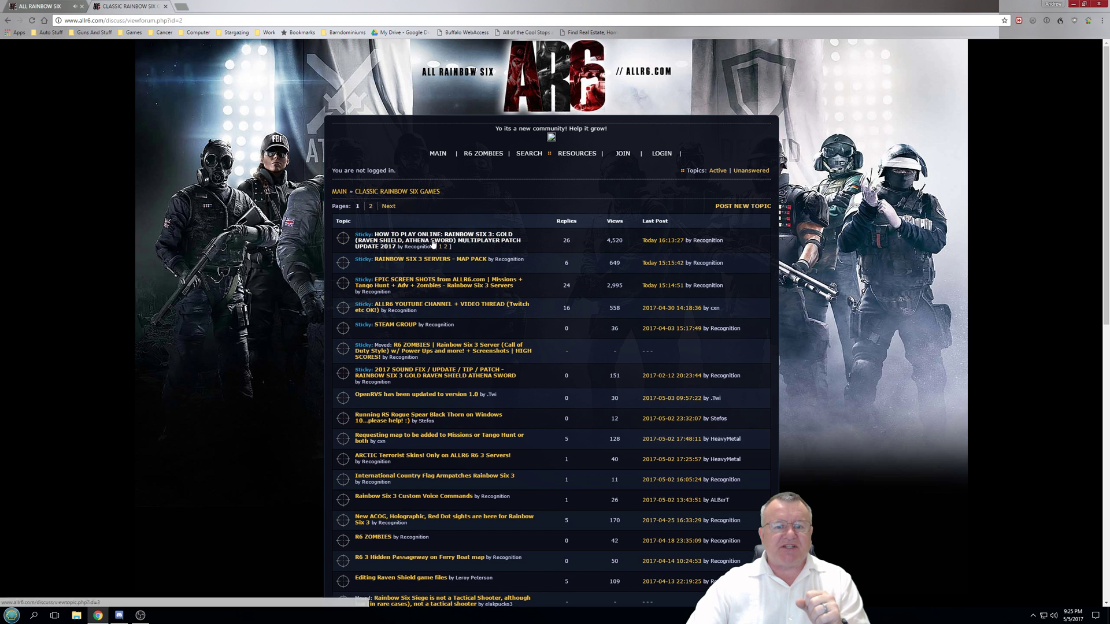
pyautogui.click(433, 241)
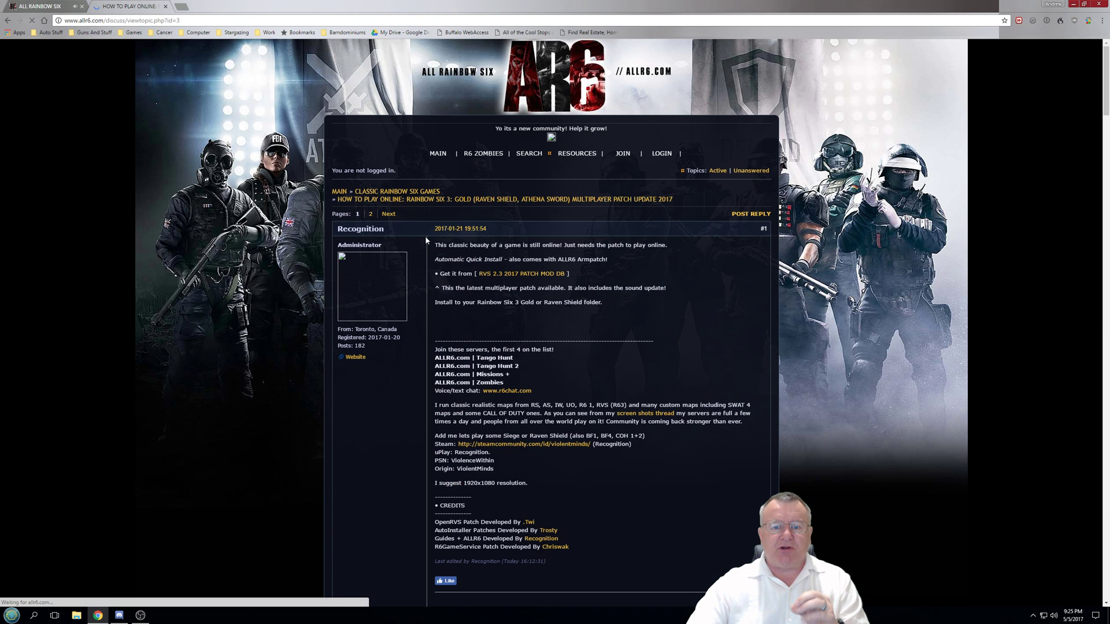
# Download the RVS 2.3 2017 patch from Mod DB, save it to the Desktop as 9, and close the download page
pyautogui.click(524, 275)
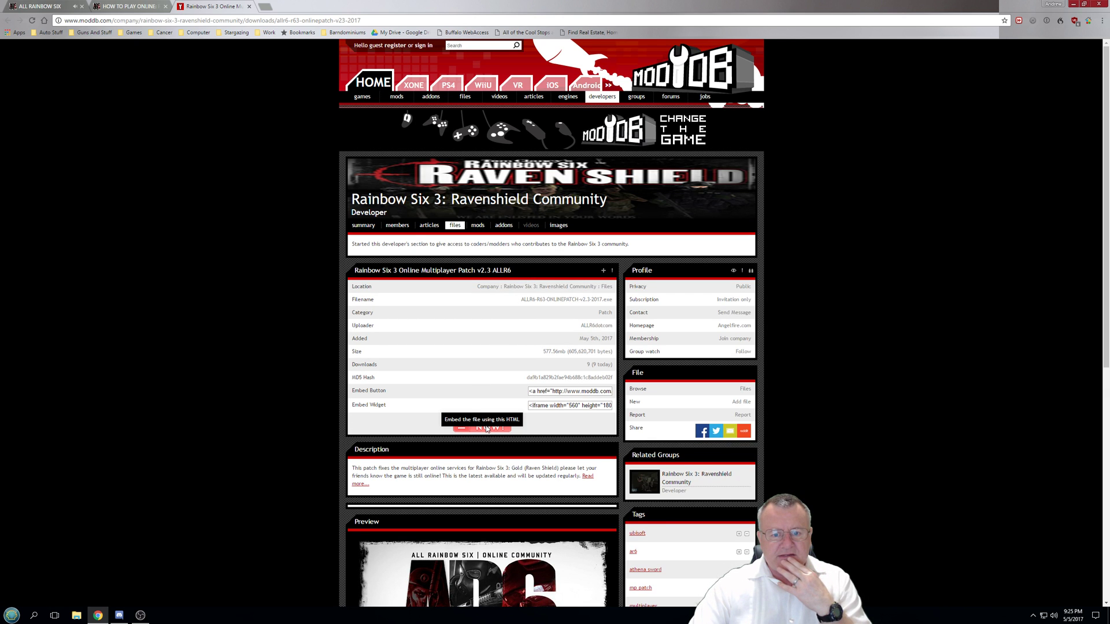
pyautogui.click(487, 425)
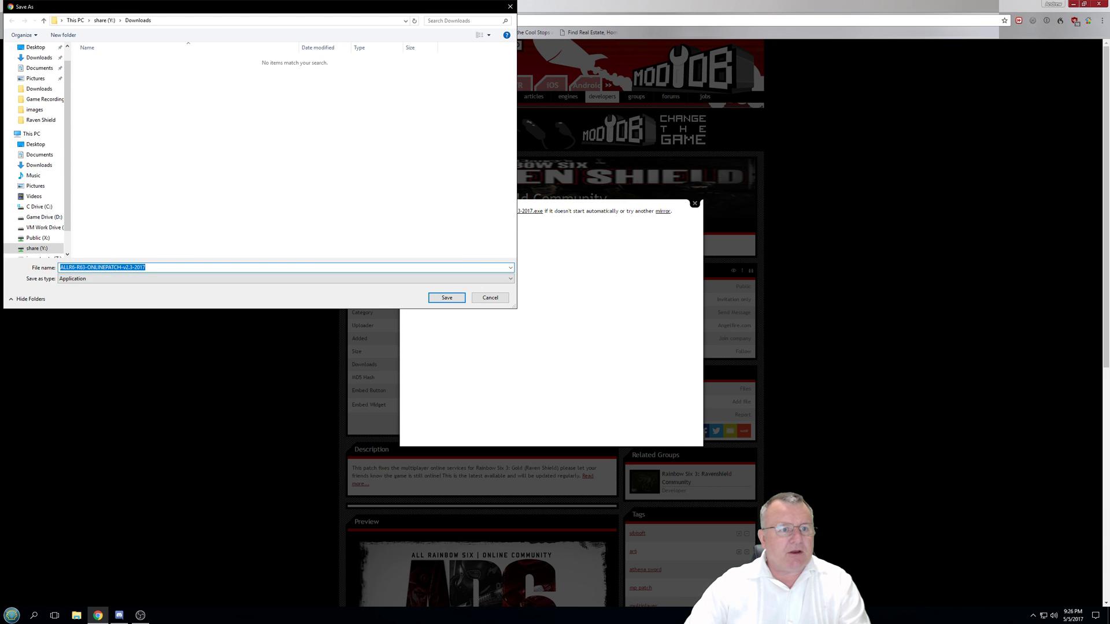
pyautogui.write('9')
pyautogui.click(36, 47)
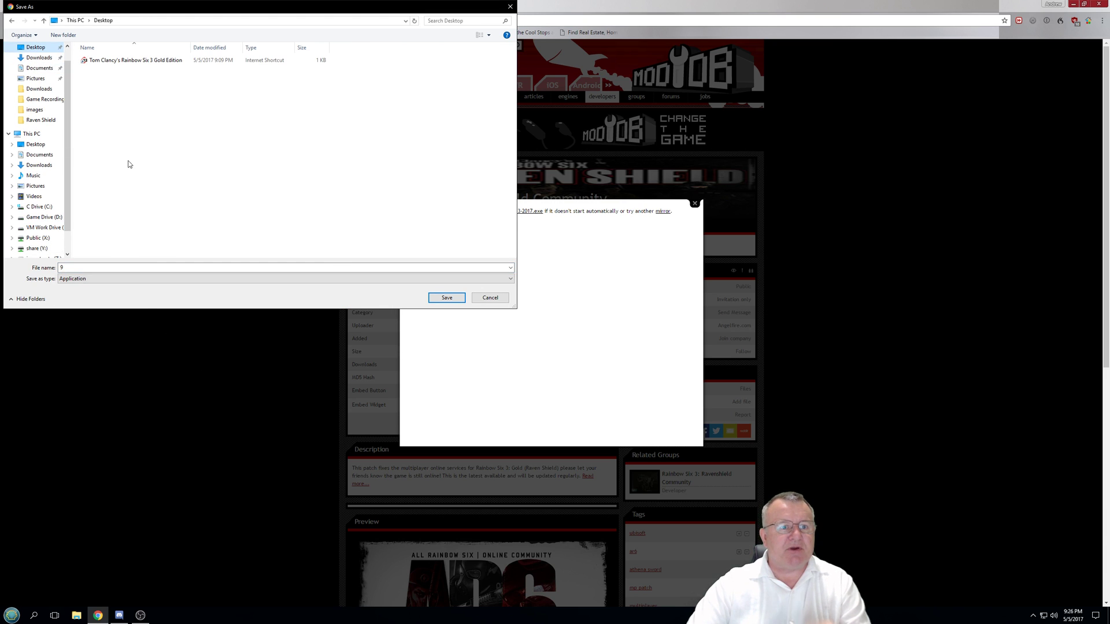
pyautogui.click(447, 297)
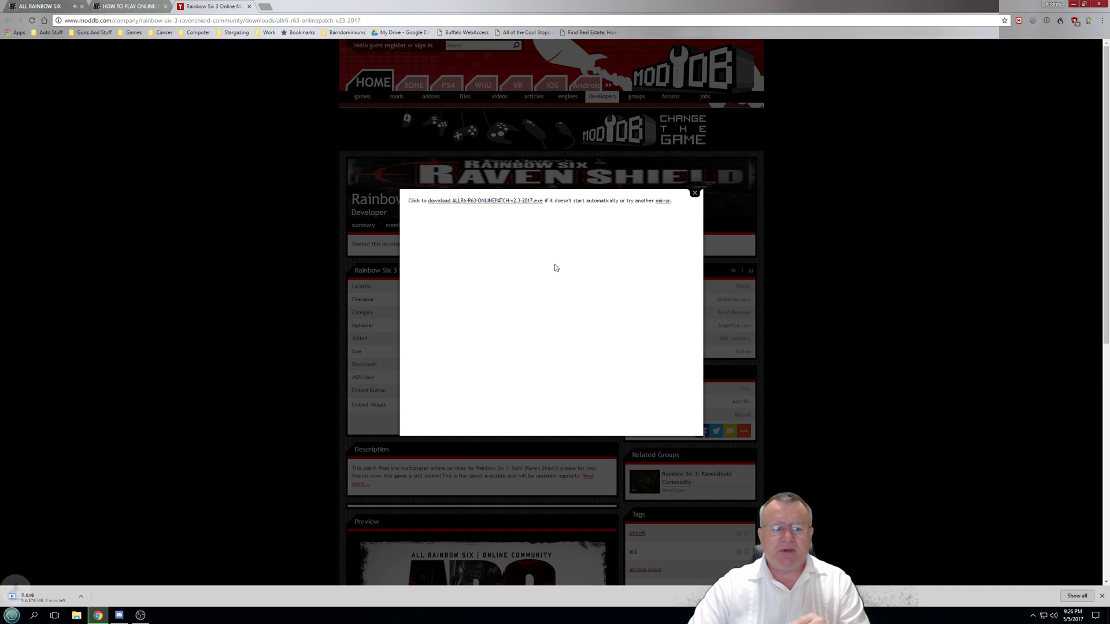
pyautogui.click(694, 193)
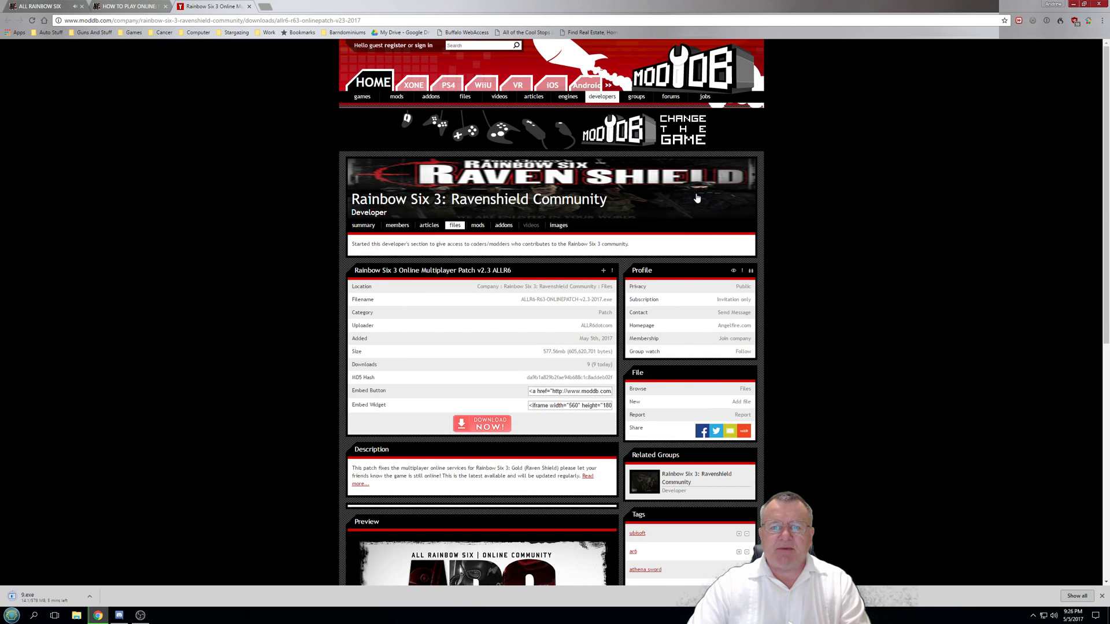
pyautogui.click(249, 6)
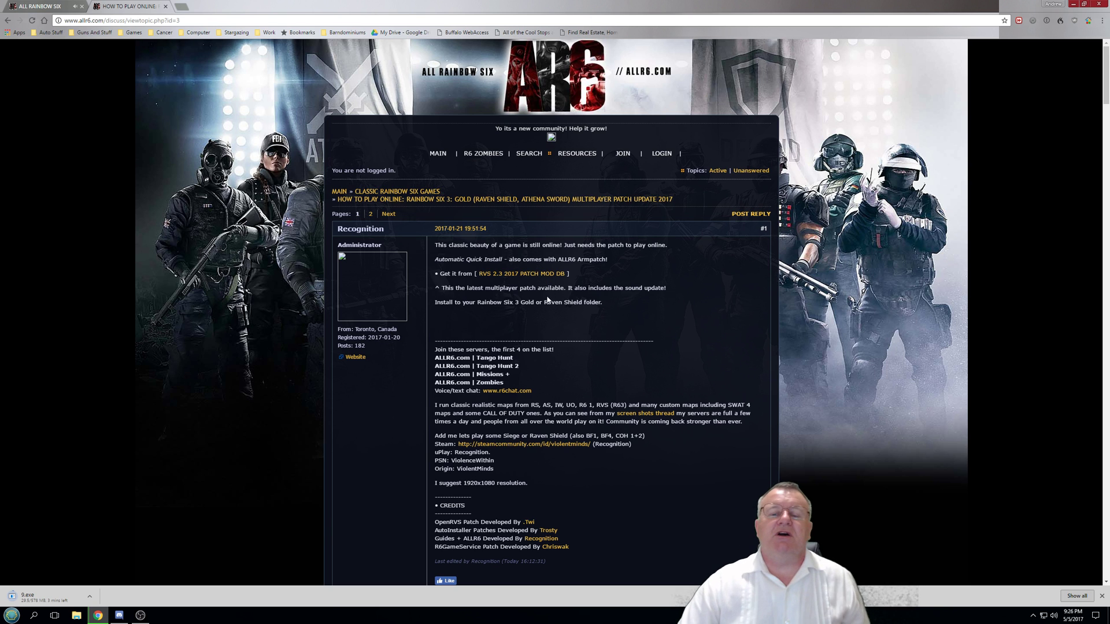
# Read through both pages of the patch thread for installation instructions, Windows 10 settings and troubleshooting replies
pyautogui.scroll(-2, 548, 299)
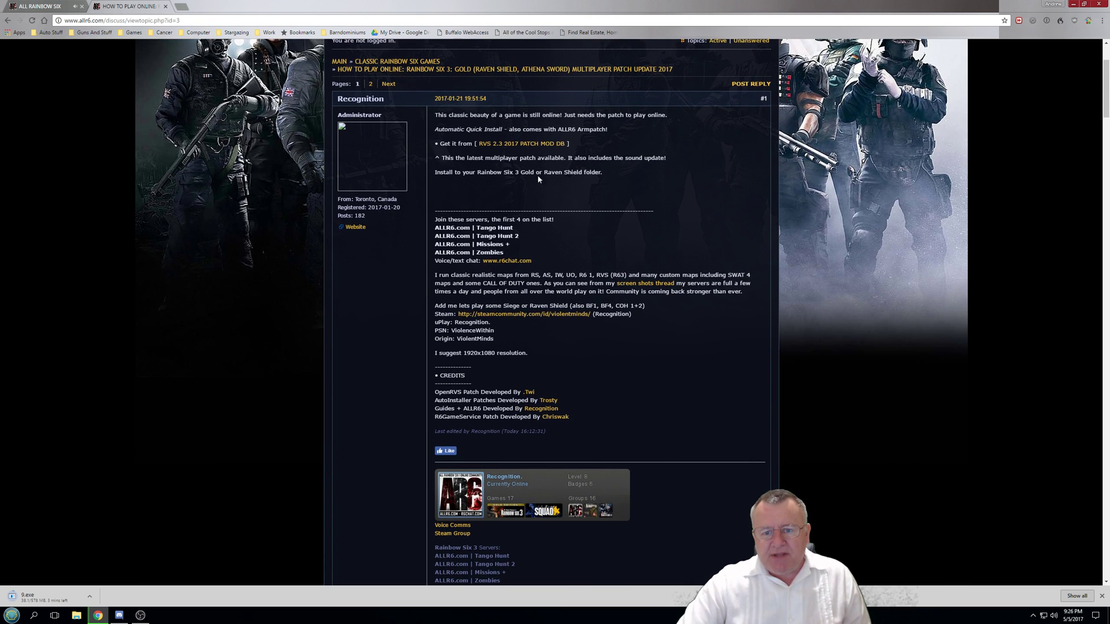
pyautogui.scroll(-6, 541, 182)
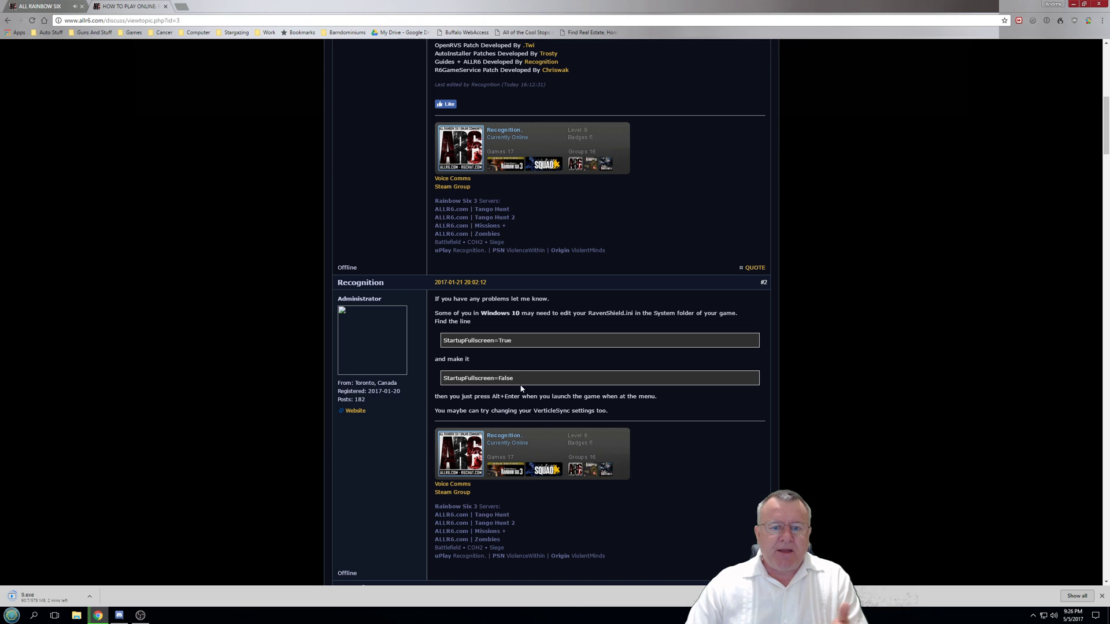
pyautogui.scroll(-5, 552, 374)
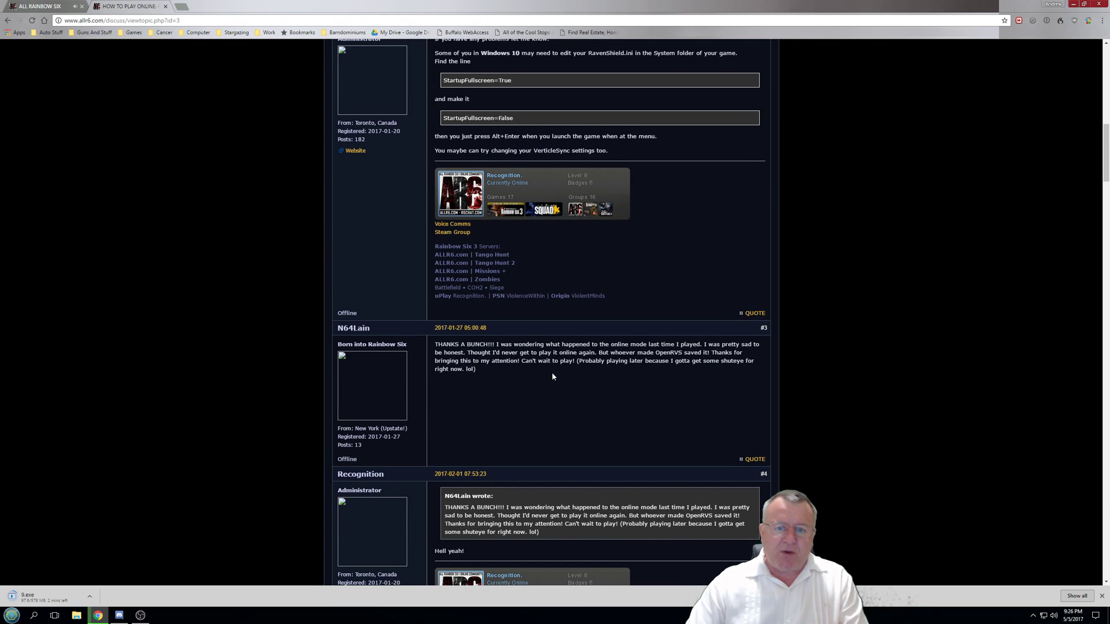
pyautogui.scroll(-10, 554, 367)
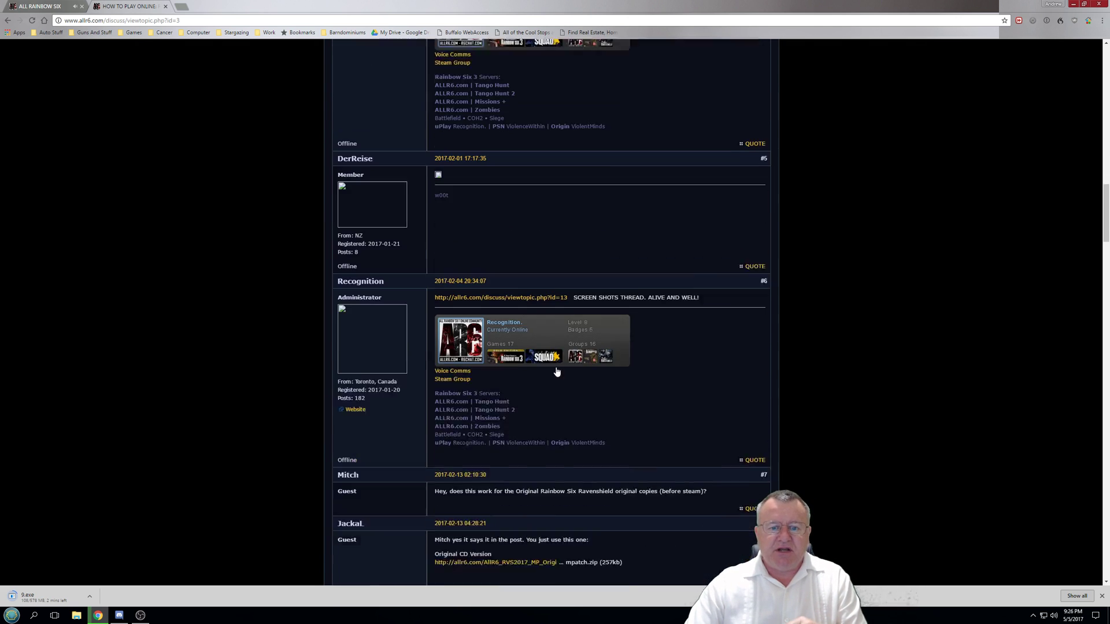
pyautogui.scroll(-5, 557, 372)
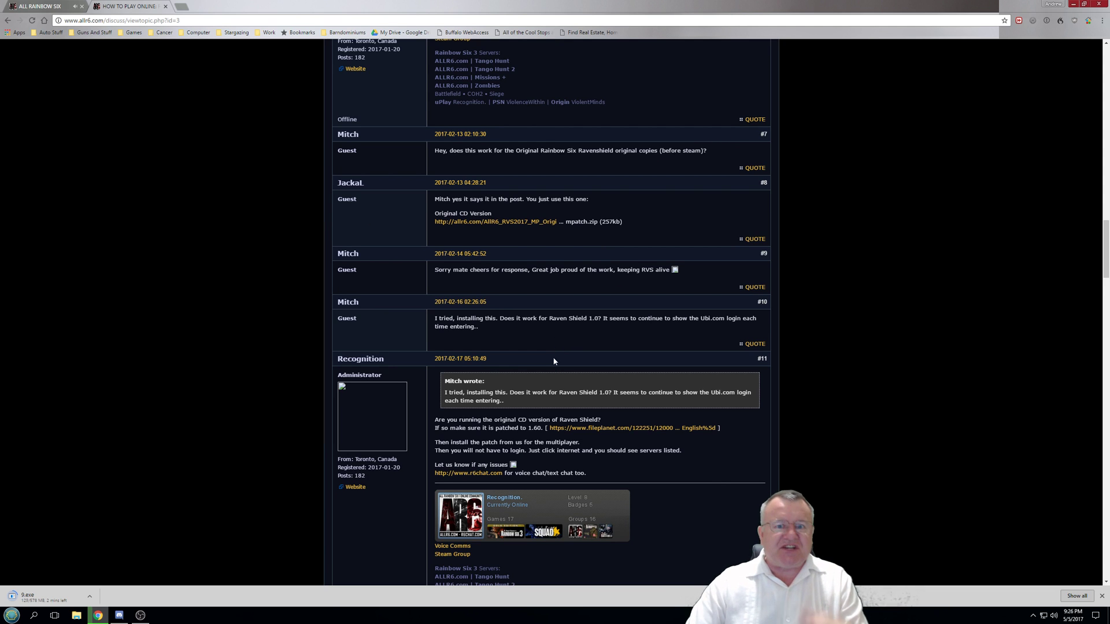
pyautogui.scroll(-5, 539, 392)
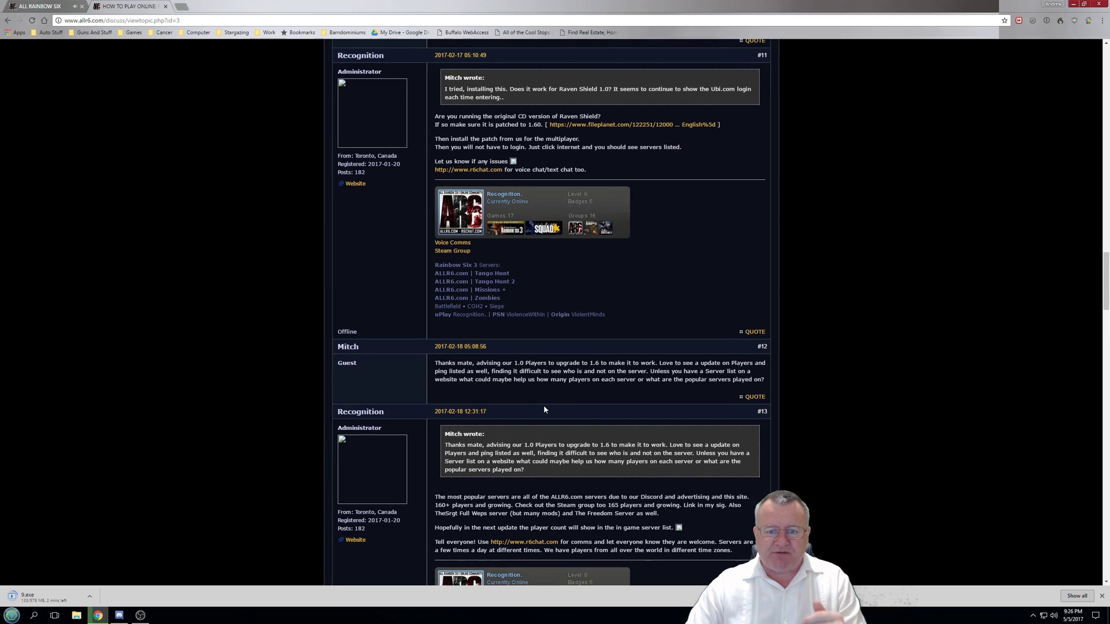
pyautogui.scroll(-9, 552, 405)
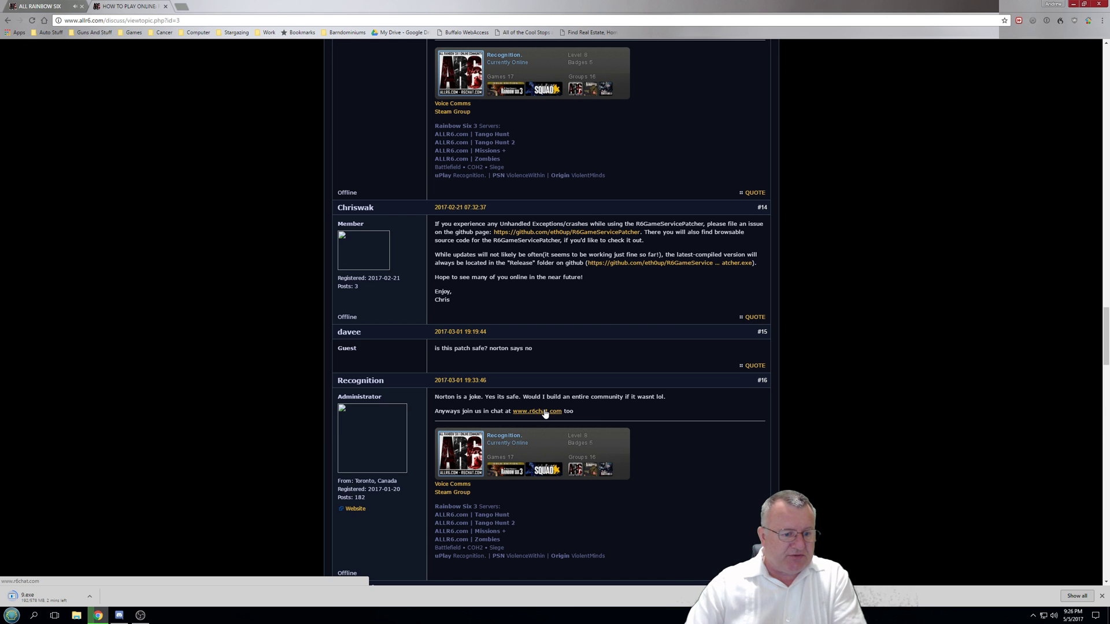
pyautogui.scroll(-8, 555, 414)
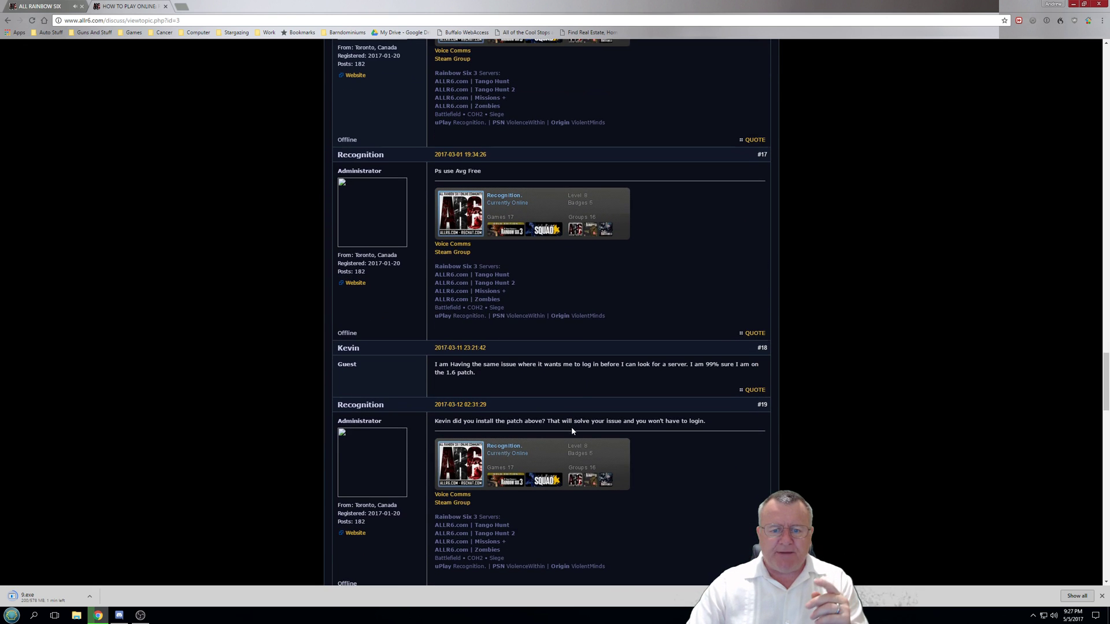
pyautogui.scroll(-9, 563, 347)
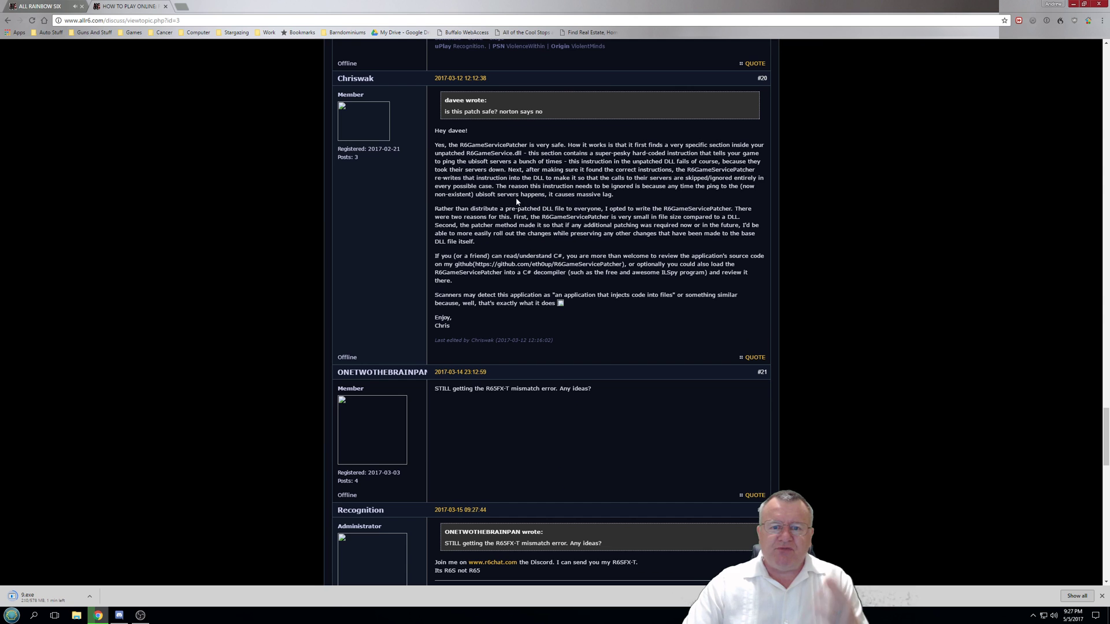
pyautogui.scroll(-16, 577, 373)
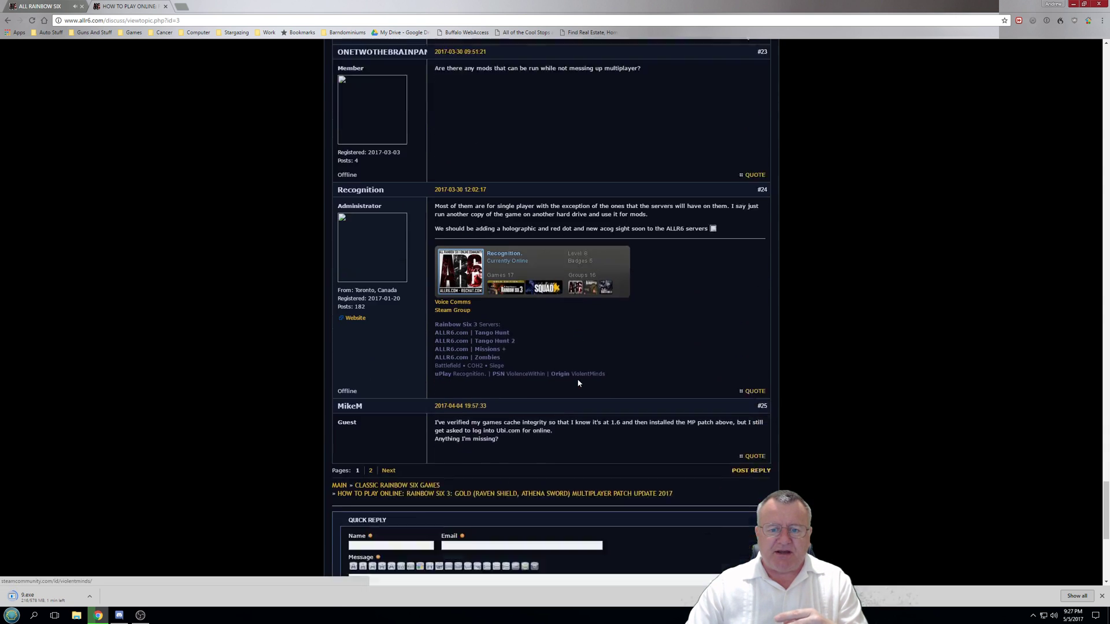
pyautogui.scroll(-1, 578, 383)
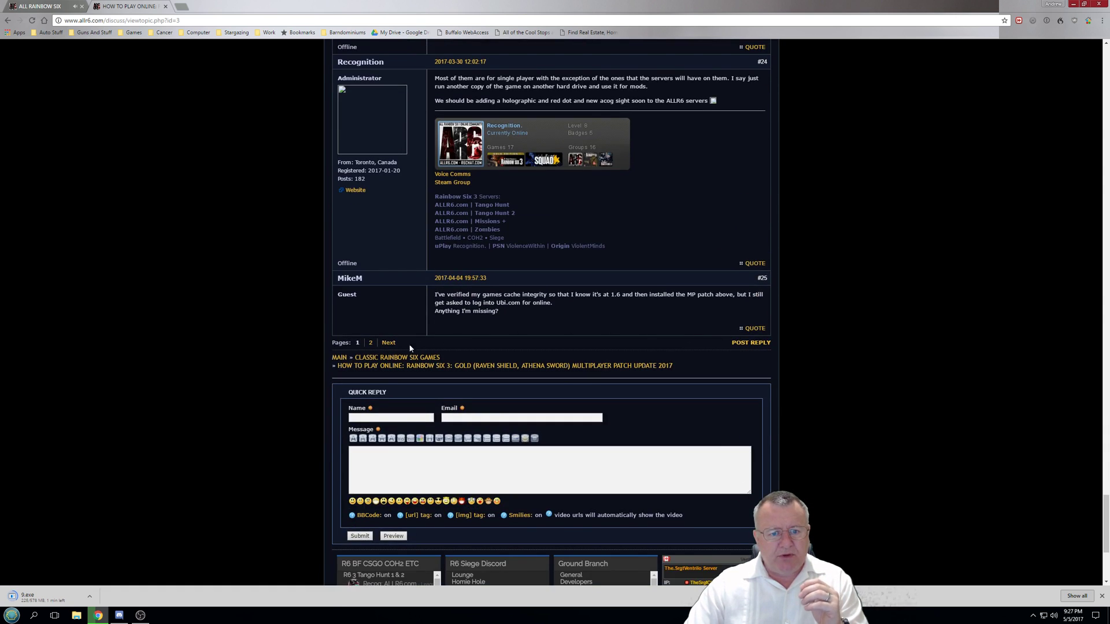
pyautogui.click(388, 343)
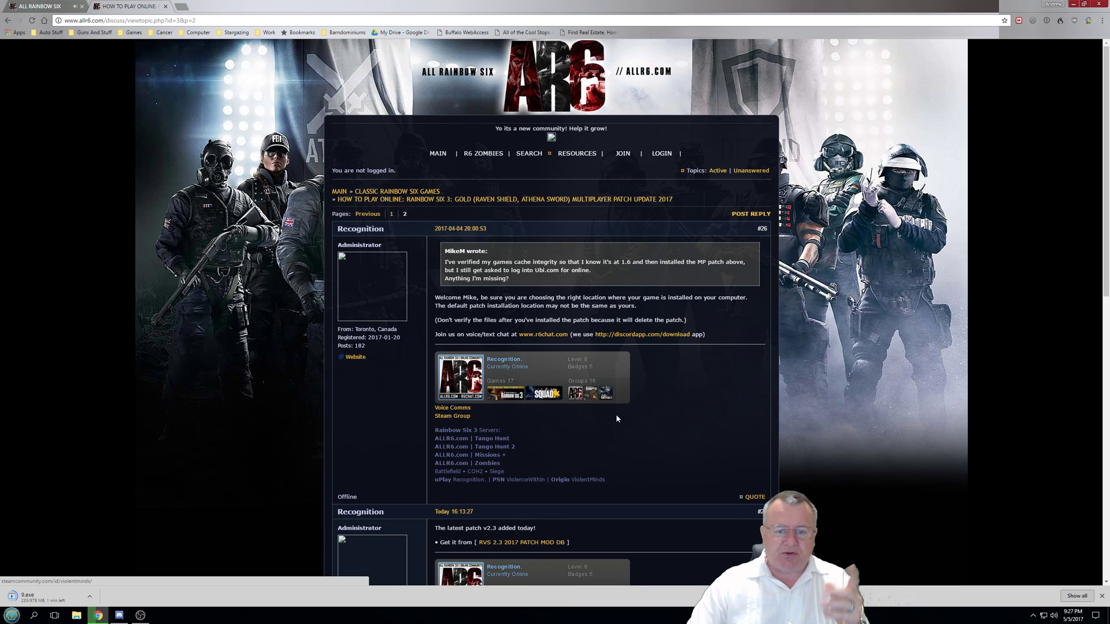
pyautogui.scroll(-4, 653, 406)
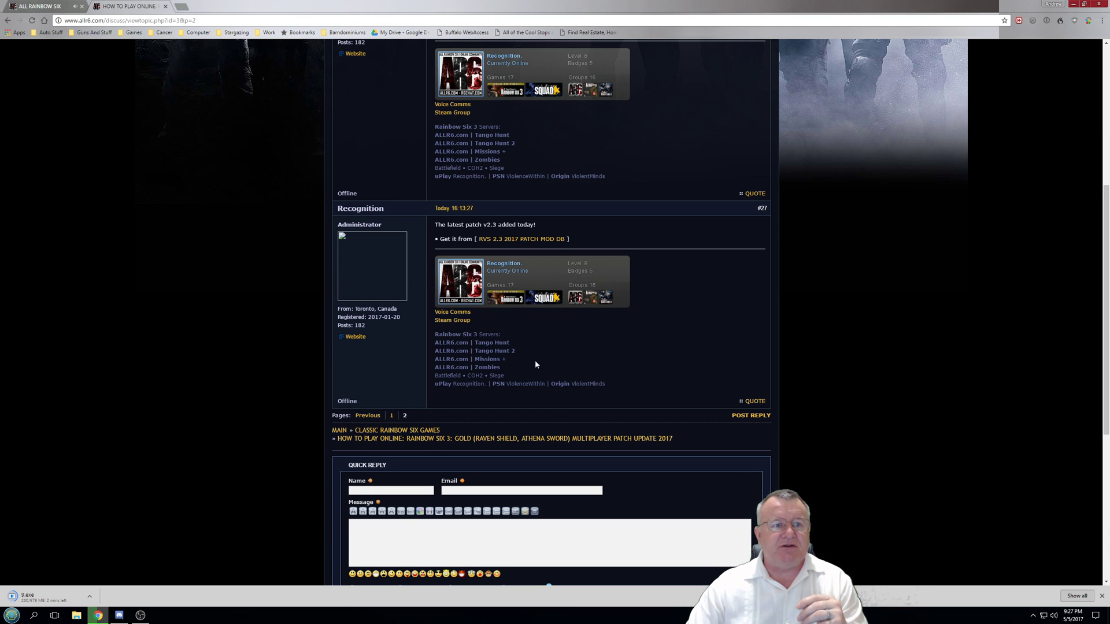
pyautogui.click(1032, 615)
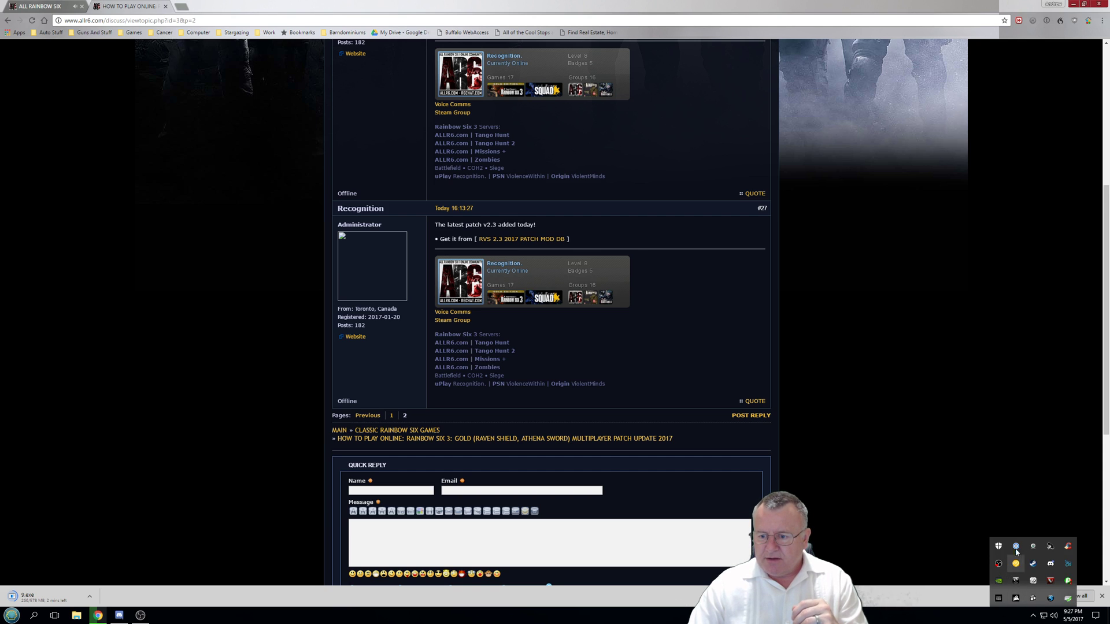
pyautogui.click(949, 495)
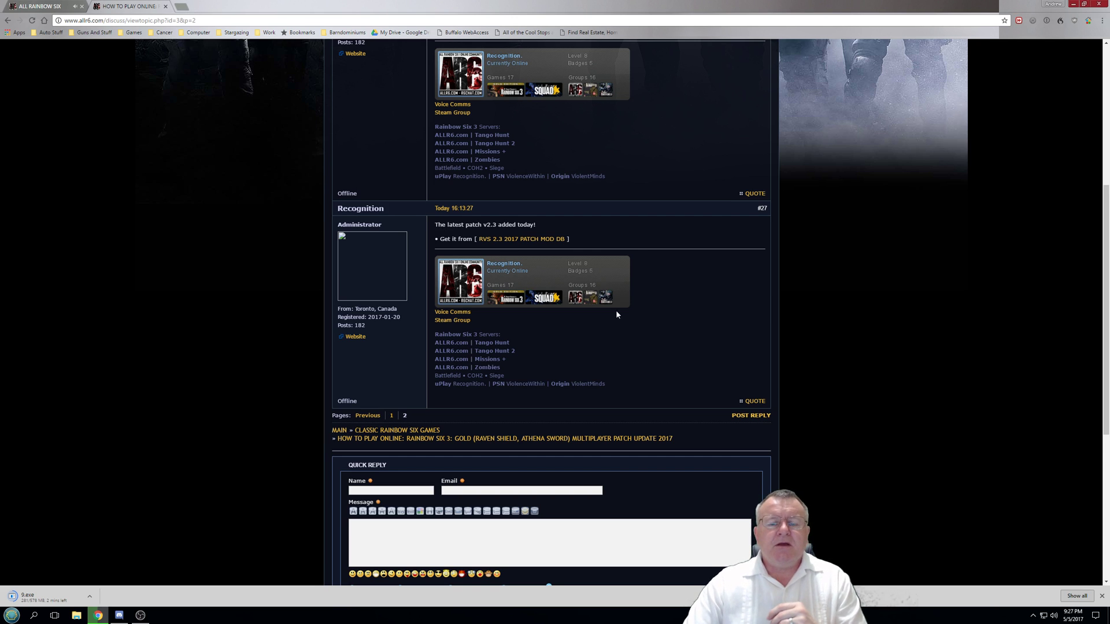
pyautogui.scroll(5, 596, 311)
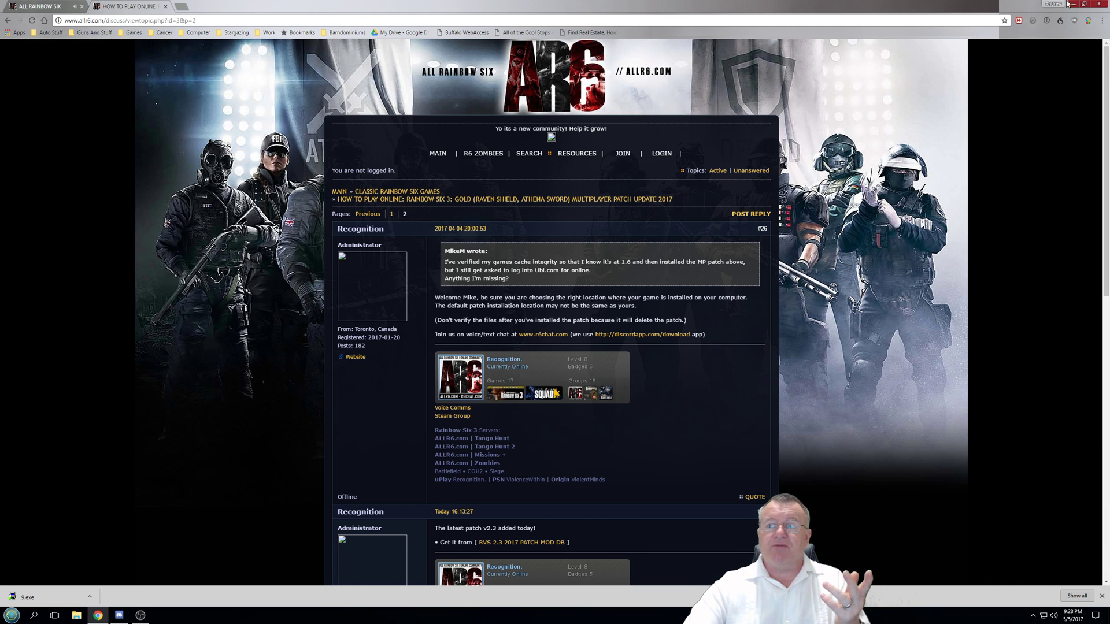
# Close the browser, run the downloaded patch installer 9 and accept its license agreement to reach the destination folder choice
pyautogui.click(1100, 5)
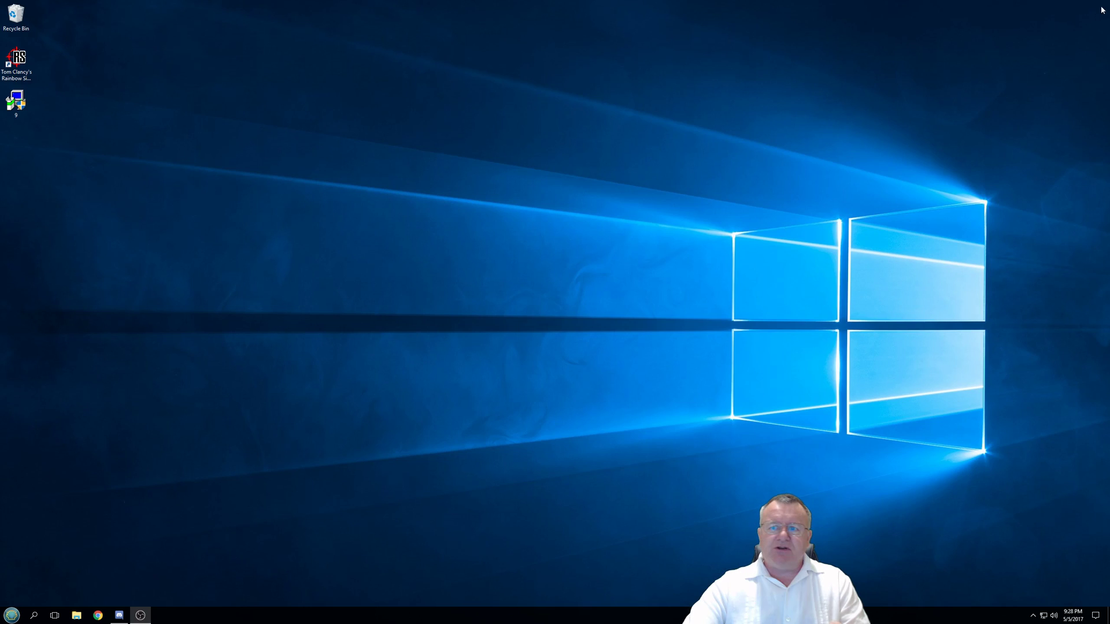
pyautogui.doubleClick(17, 104)
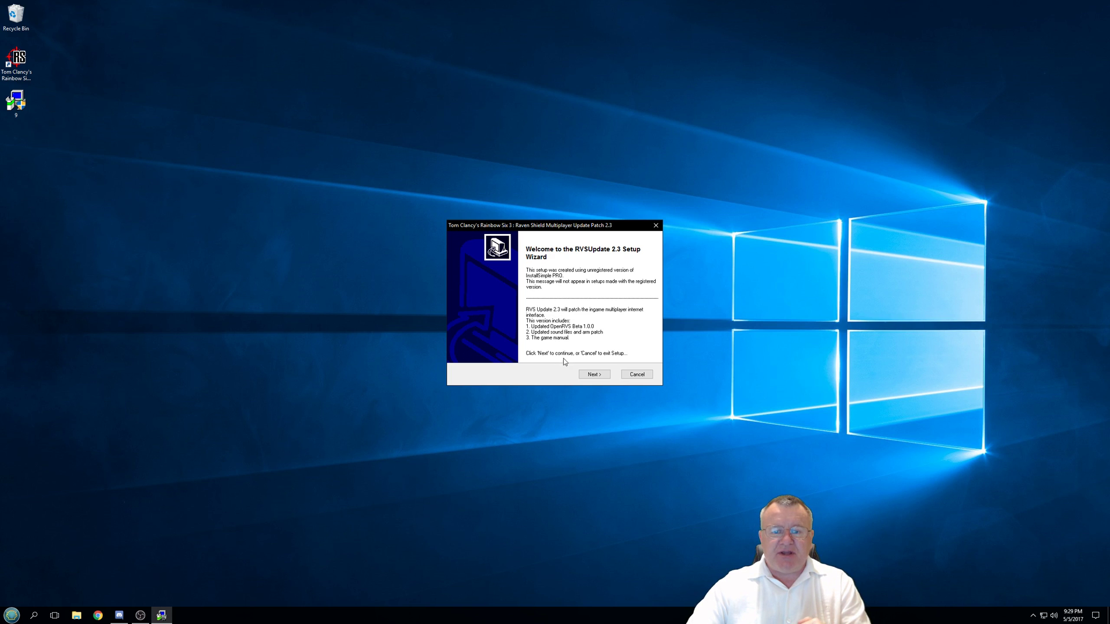
pyautogui.click(594, 374)
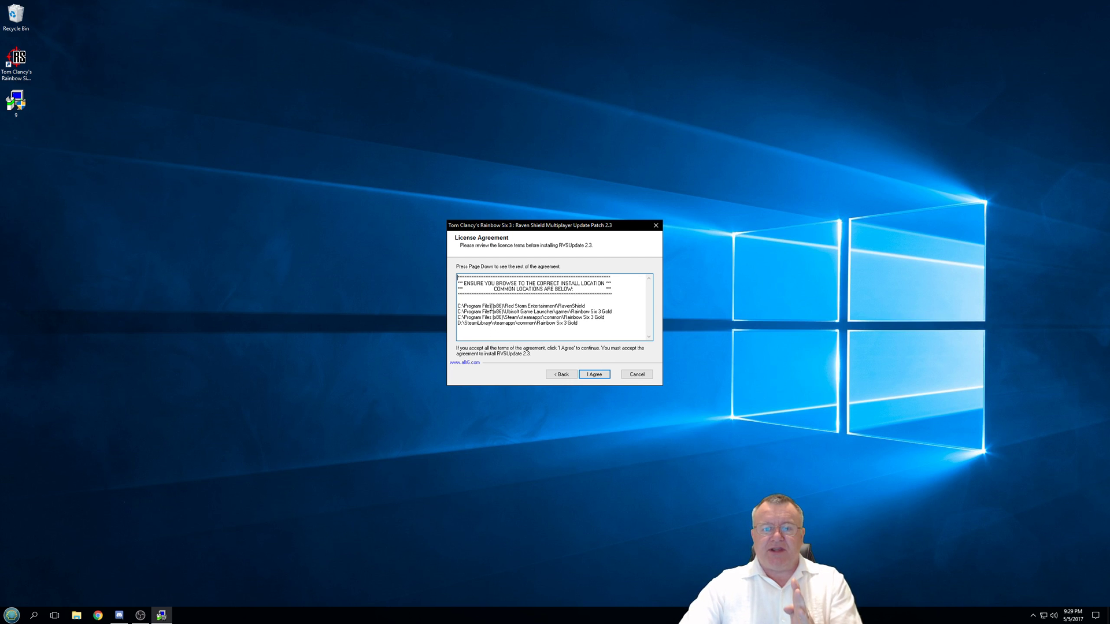
pyautogui.click(594, 375)
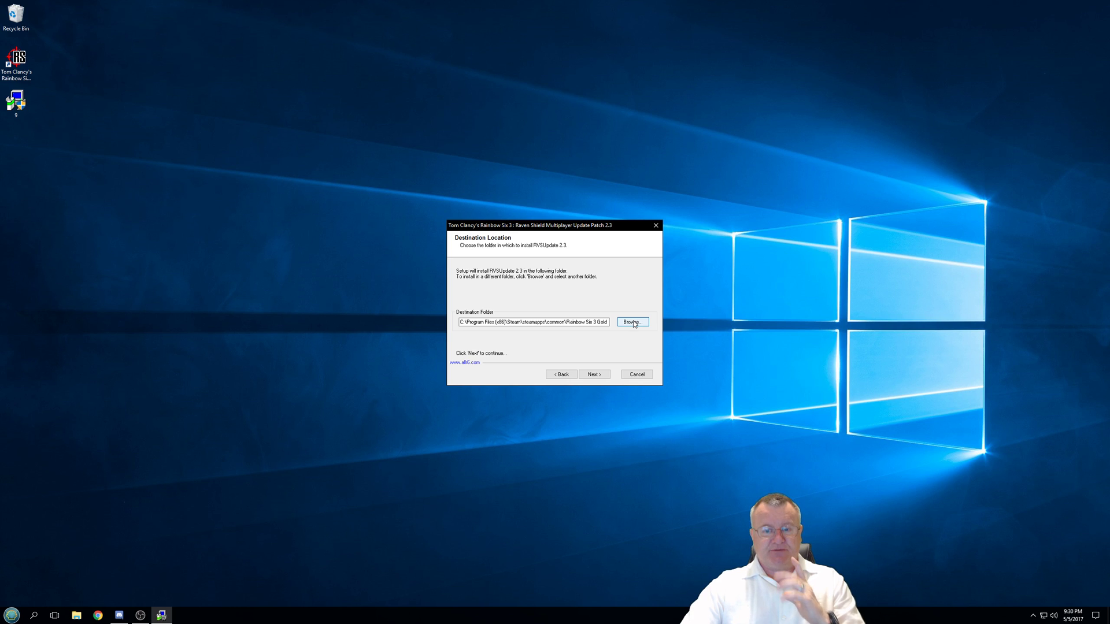
# Return to the license text, copy the path D:\SteamLibrary\steamapps\common\Rainbow Six 3 Gold and accept the agreement again
pyautogui.click(561, 374)
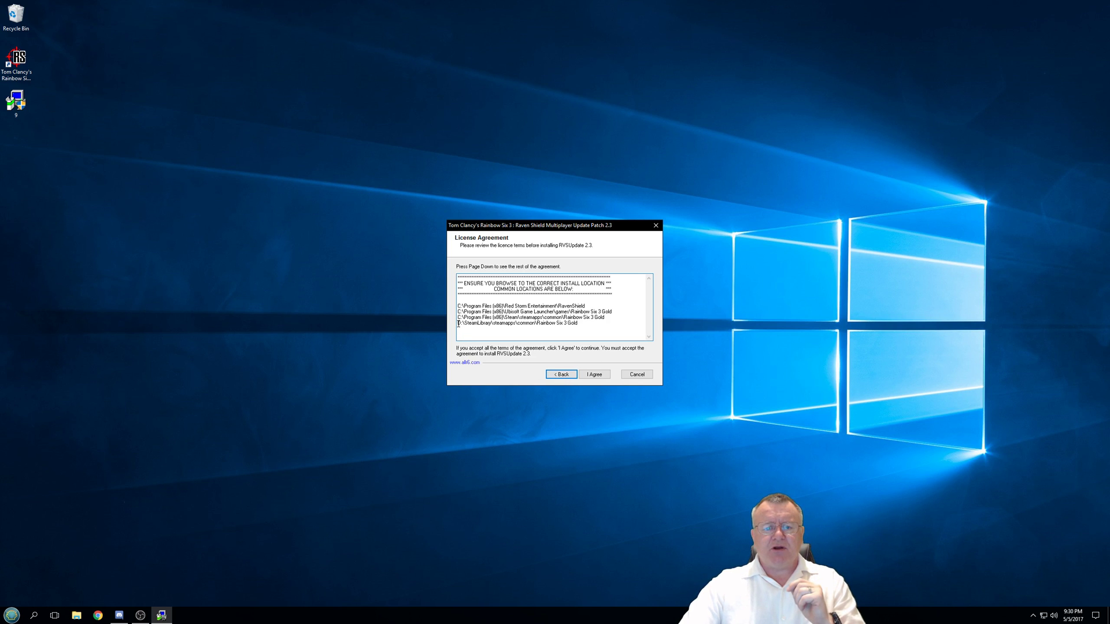
pyautogui.moveTo(458, 324); pyautogui.dragTo(577, 327)
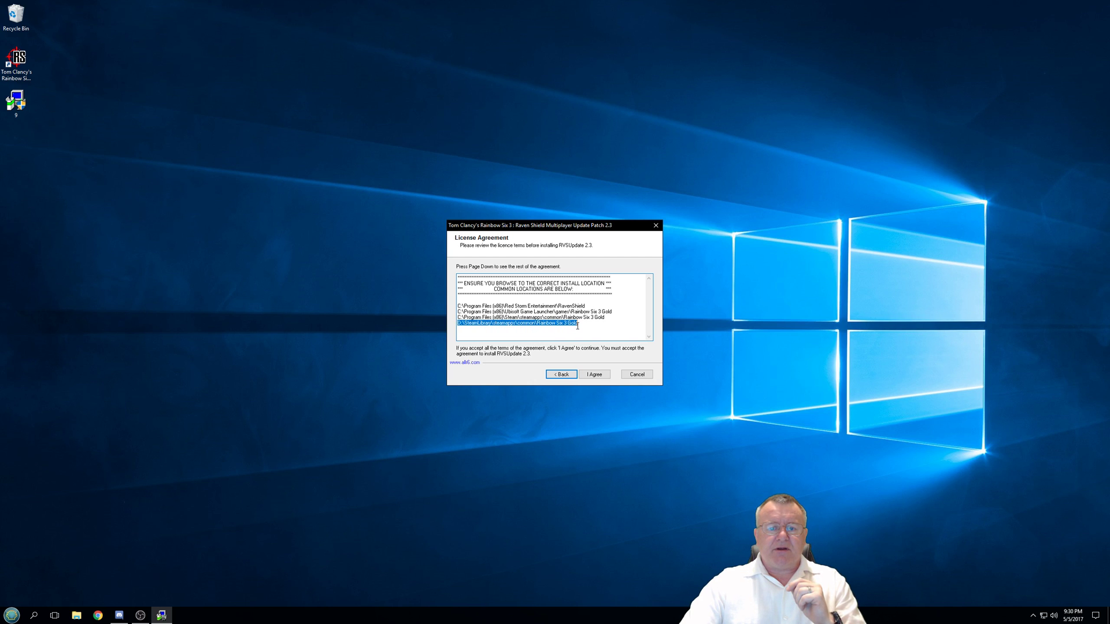
pyautogui.rightClick(549, 323)
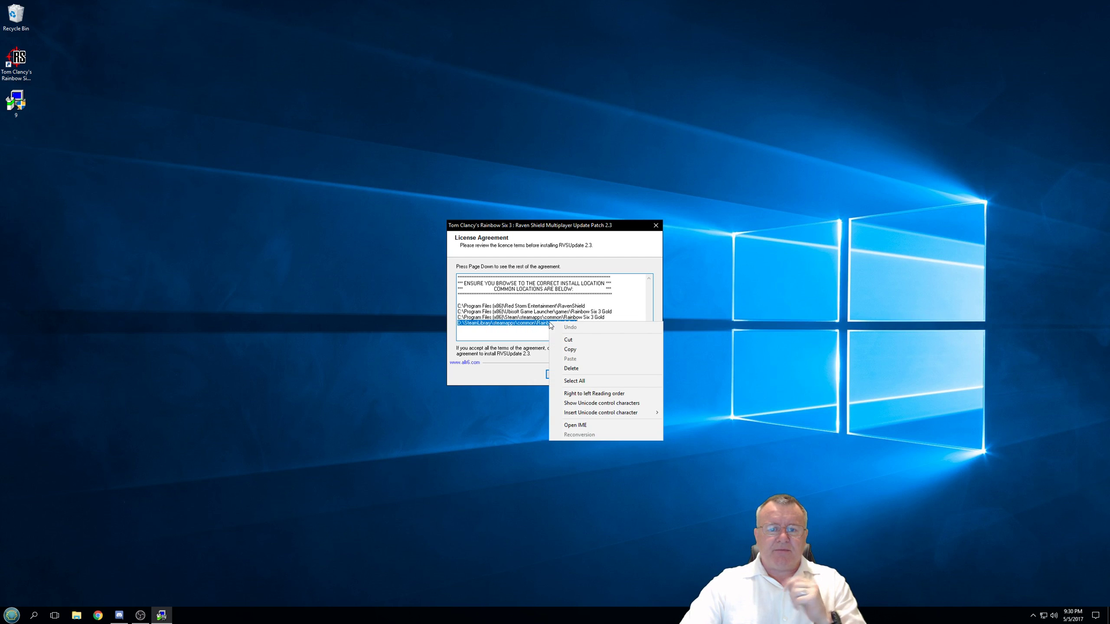
pyautogui.click(570, 350)
pyautogui.click(594, 375)
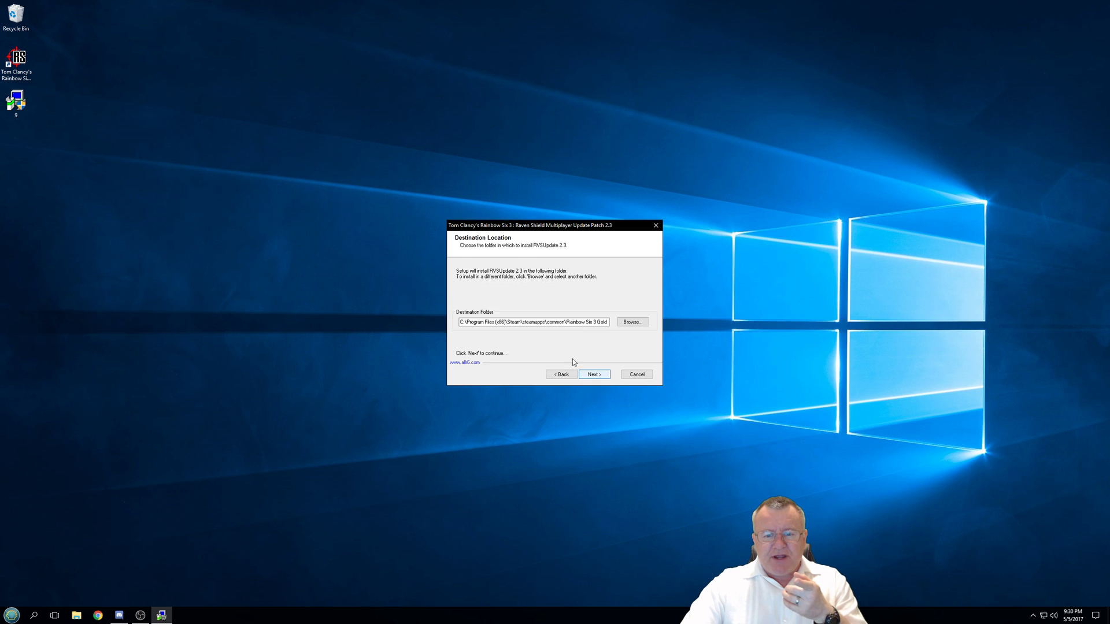
# Replace the destination folder with the copied path D:\SteamLibrary\steamapps\common\Rainbow Six 3 Gold and start the patch installation
pyautogui.click(527, 323)
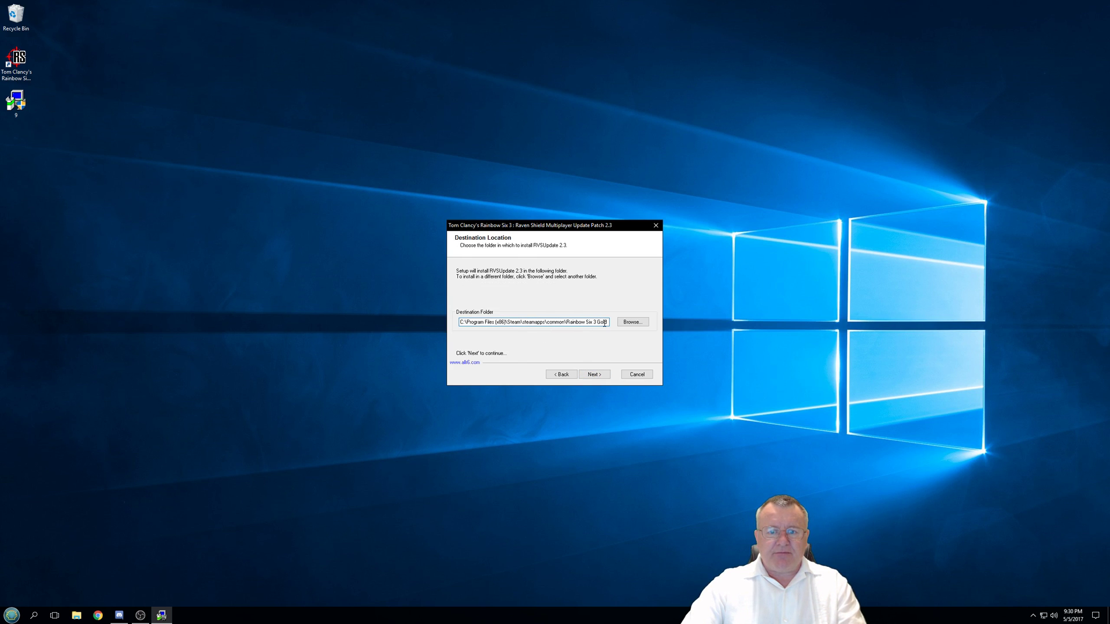
pyautogui.moveTo(605, 323); pyautogui.dragTo(446, 329)
pyautogui.hotkey('ctrl', 'v')
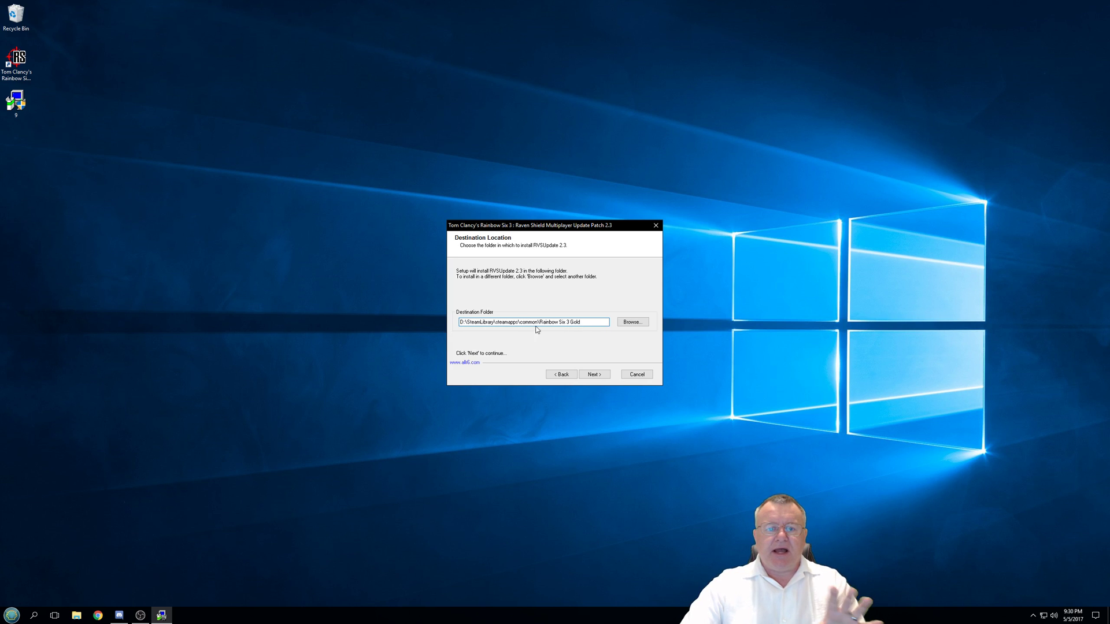
pyautogui.click(588, 322)
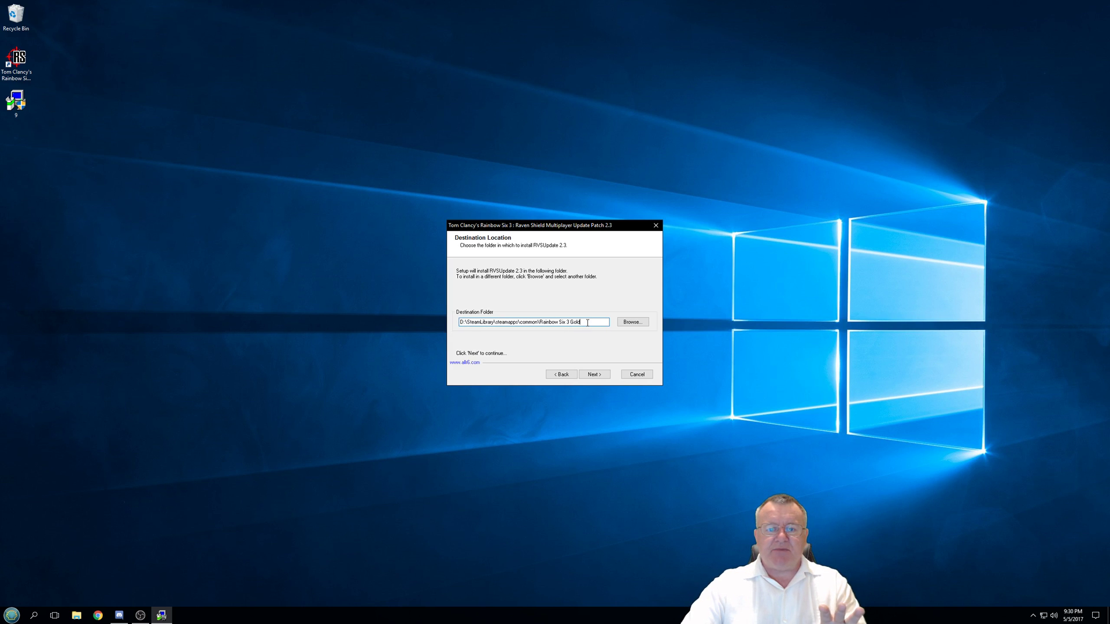
pyautogui.click(594, 375)
pyautogui.click(594, 375)
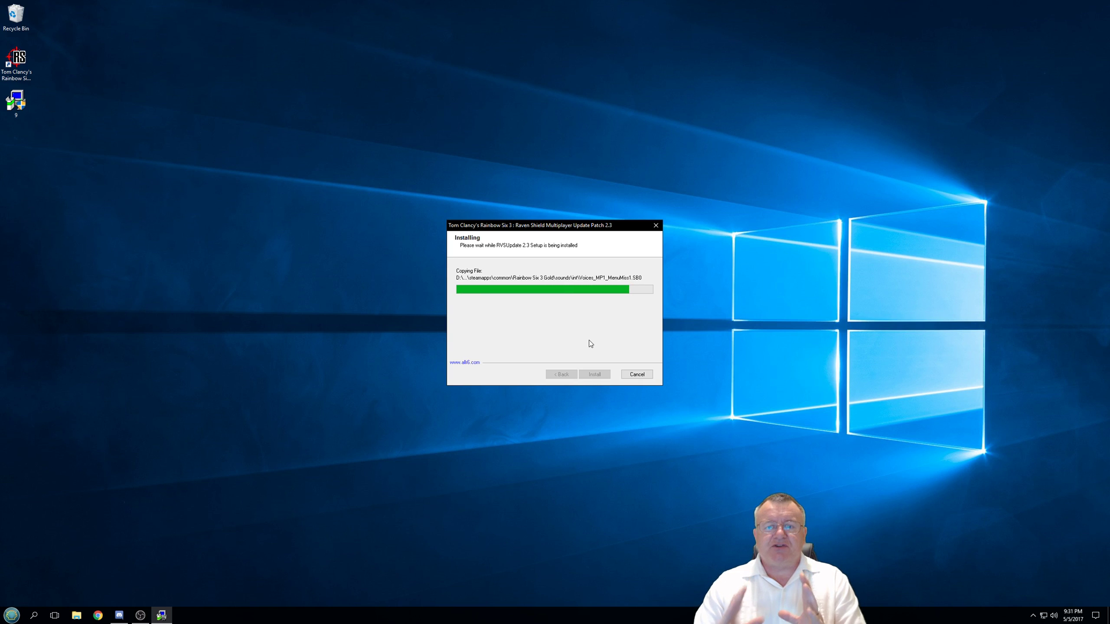
# Move the installer window aside, switch to Discord and exit the patch setup once installation completes
pyautogui.moveTo(620, 226); pyautogui.dragTo(199, 199)
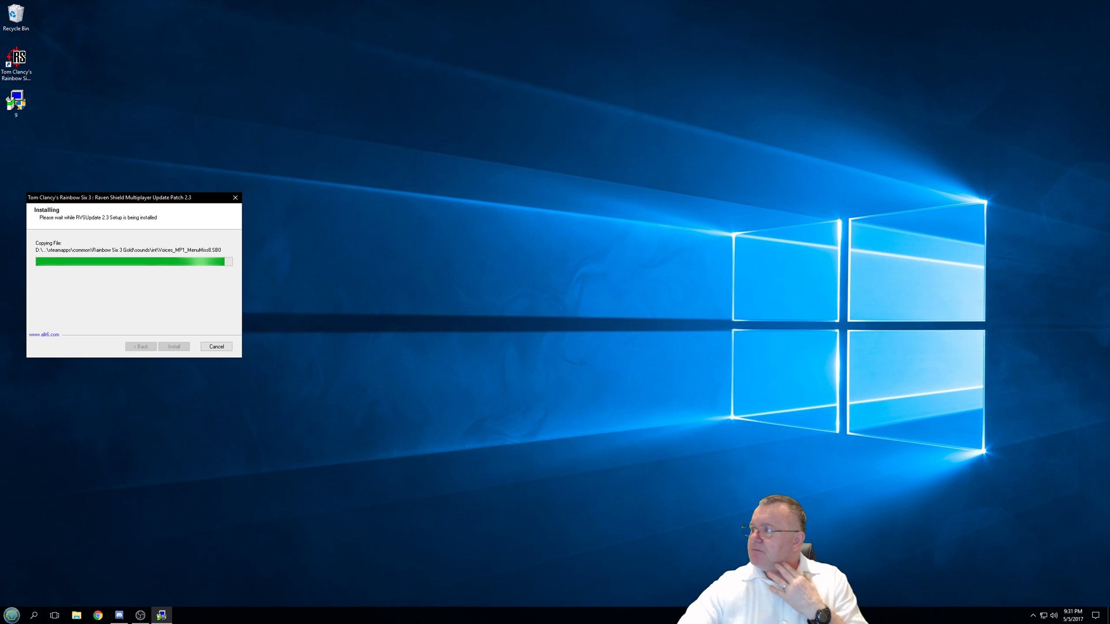
pyautogui.click(119, 615)
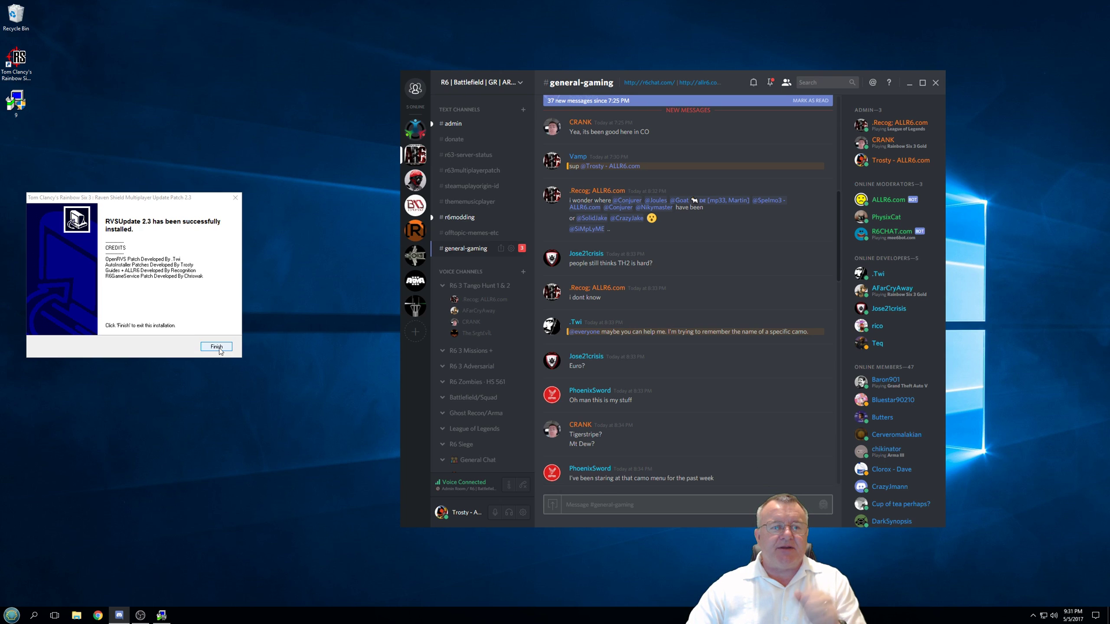
pyautogui.click(218, 348)
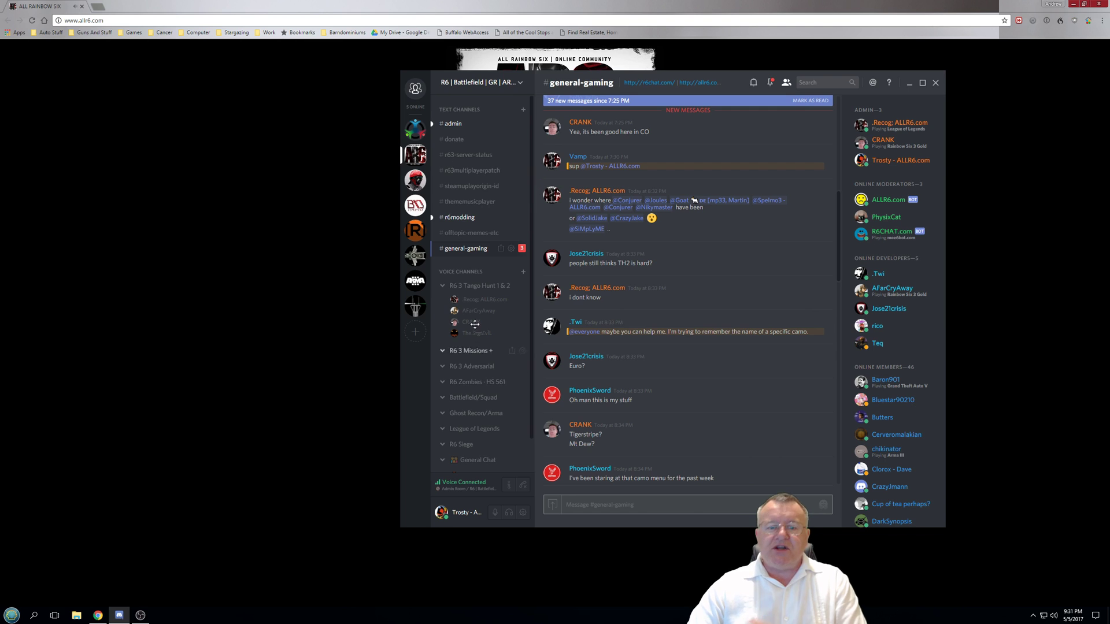
# Join the R6 3 Tango Hunt 1 & 2 voice channel in Discord and switch back to the Admin Room
pyautogui.click(478, 287)
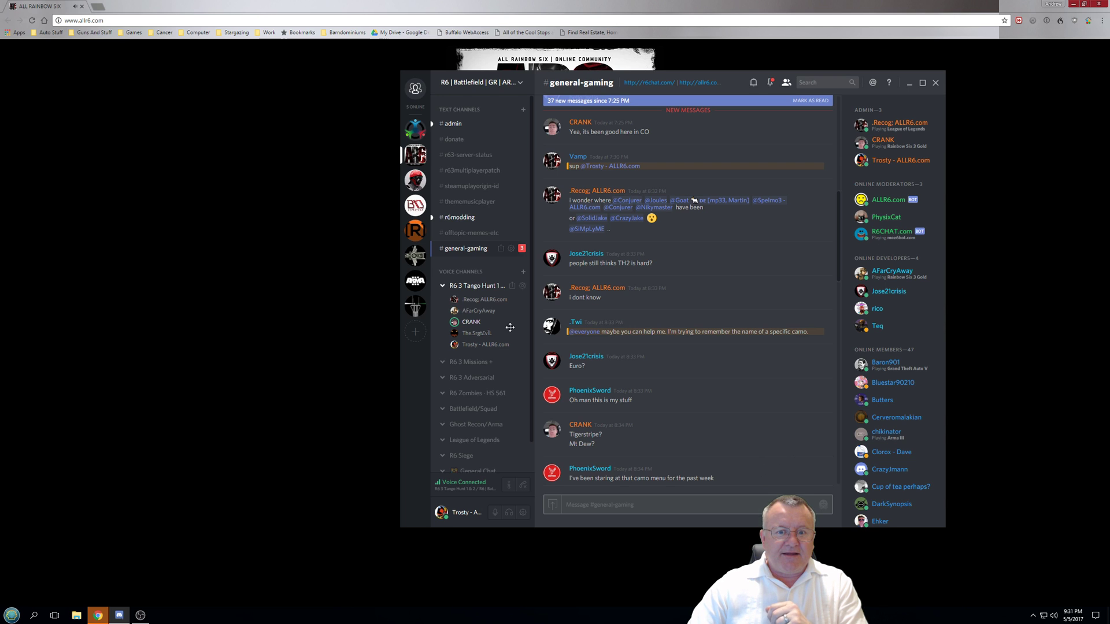
pyautogui.scroll(-1, 484, 447)
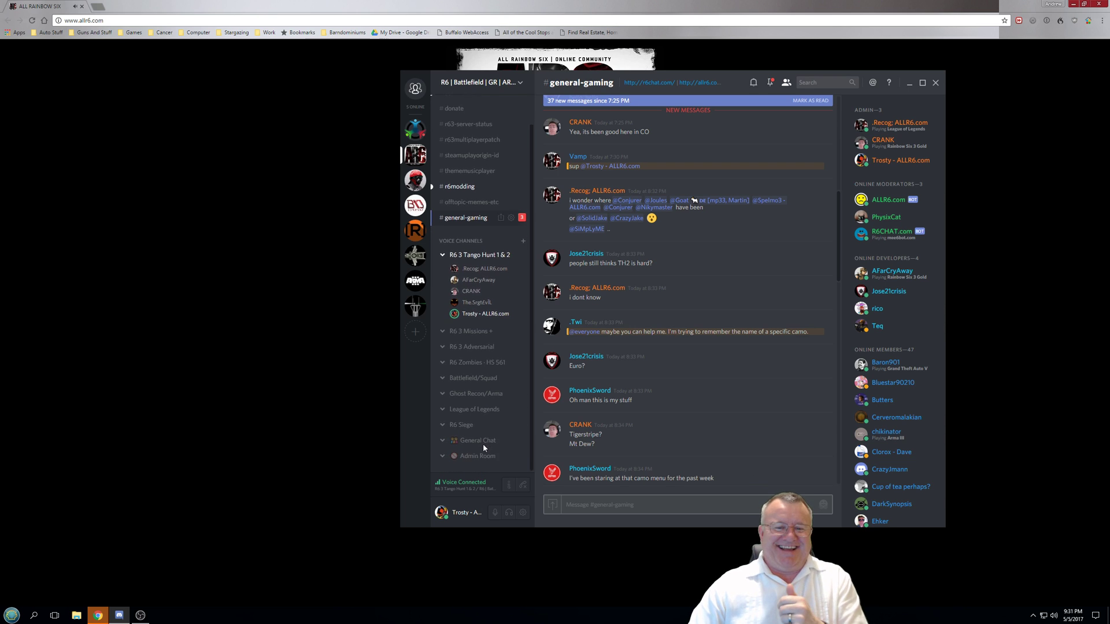
pyautogui.click(478, 456)
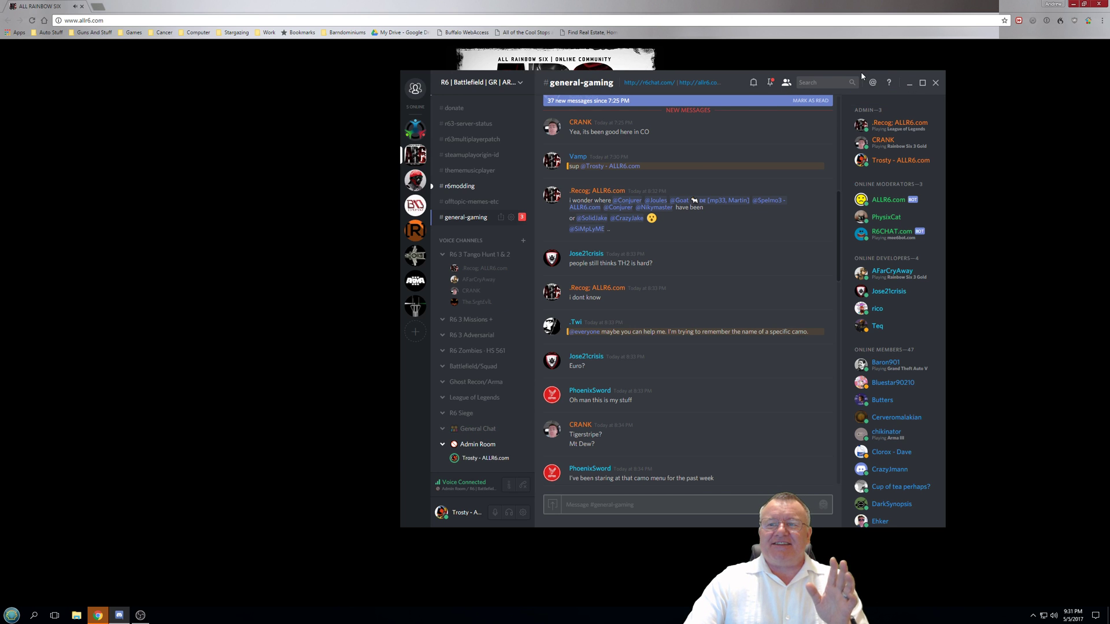
# Clear Discord off the browser, view the allr6.com multiplayer patch thread in Classic Rainbow Six Games and close the browser
pyautogui.moveTo(716, 75); pyautogui.dragTo(814, 109)
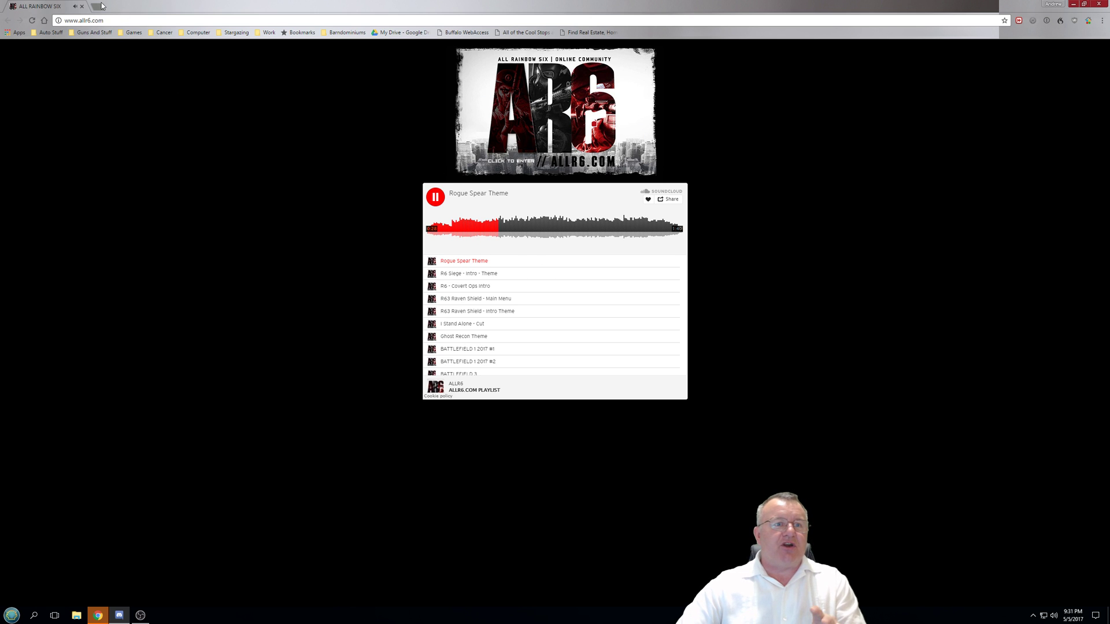
pyautogui.click(513, 98)
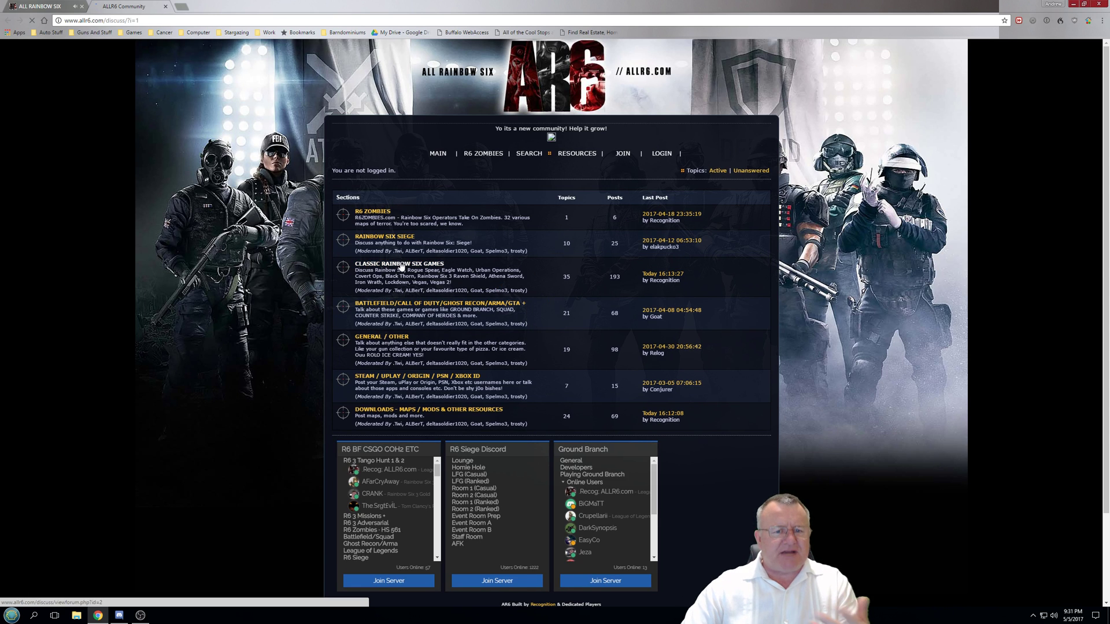
pyautogui.click(404, 264)
pyautogui.click(439, 237)
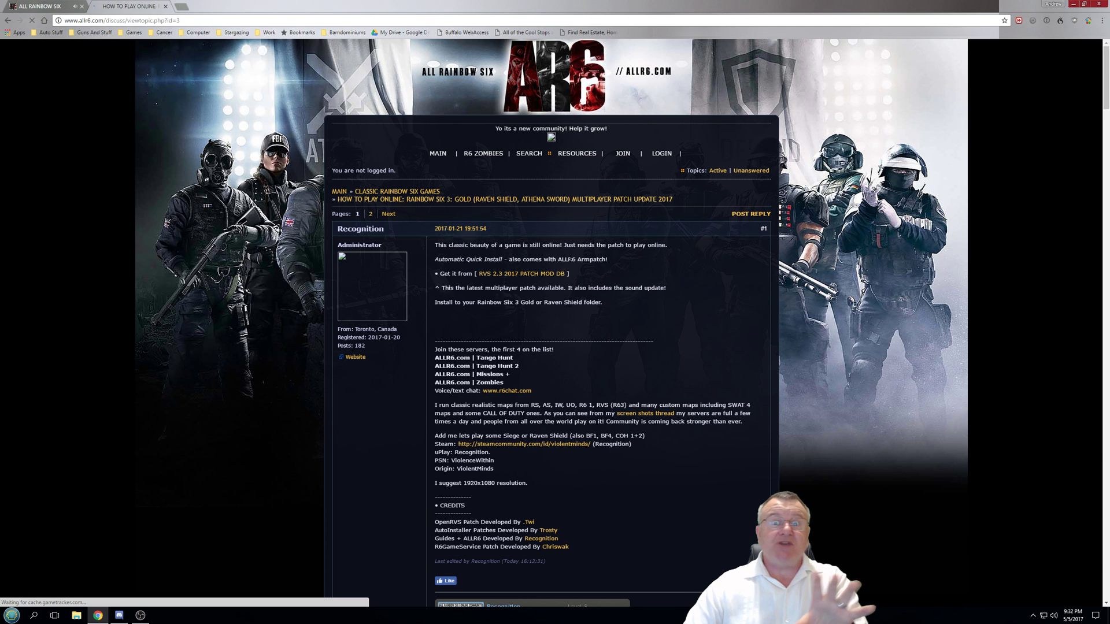
pyautogui.click(1099, 5)
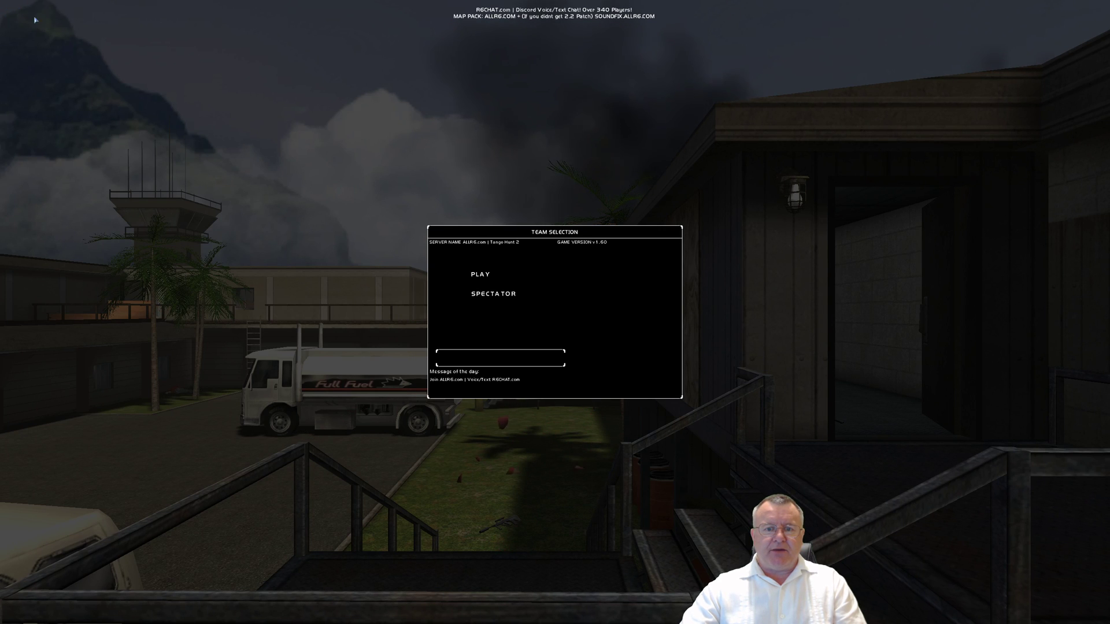
# Join the ALLR6.com Tango Hunt 2 match as a player, cycle through the spectator views and bring up the Cooperative scoreboard
pyautogui.click(479, 274)
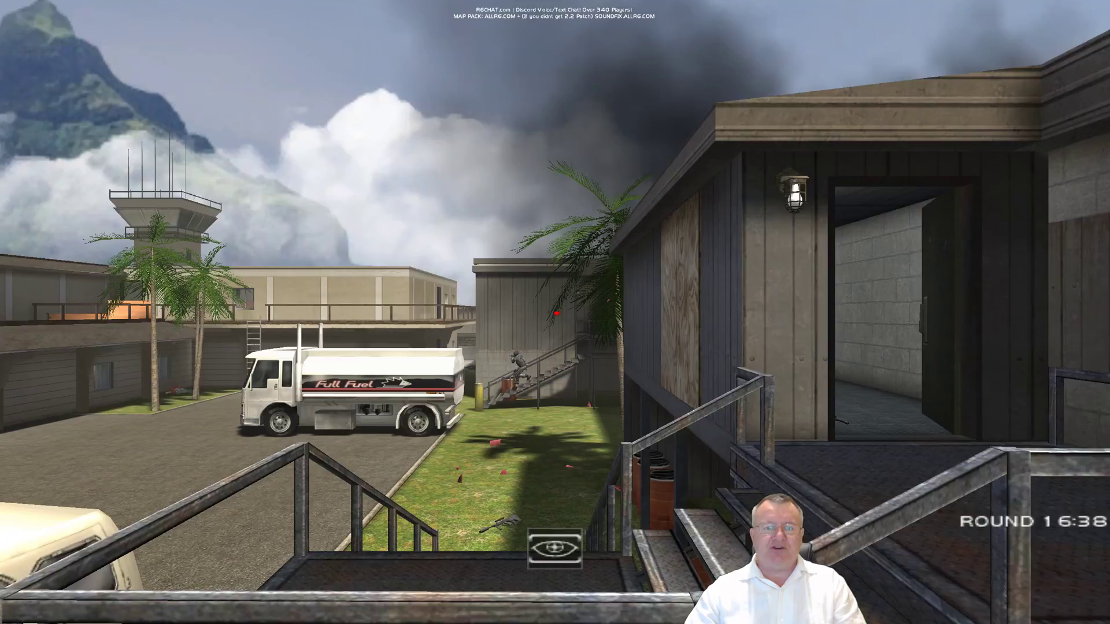
pyautogui.press('d')
pyautogui.click(555, 313)
pyautogui.click(556, 313)
pyautogui.press('d')
pyautogui.click(556, 313)
pyautogui.click(556, 313)
pyautogui.click(556, 313)
pyautogui.press('Escape')
pyautogui.click(556, 313)
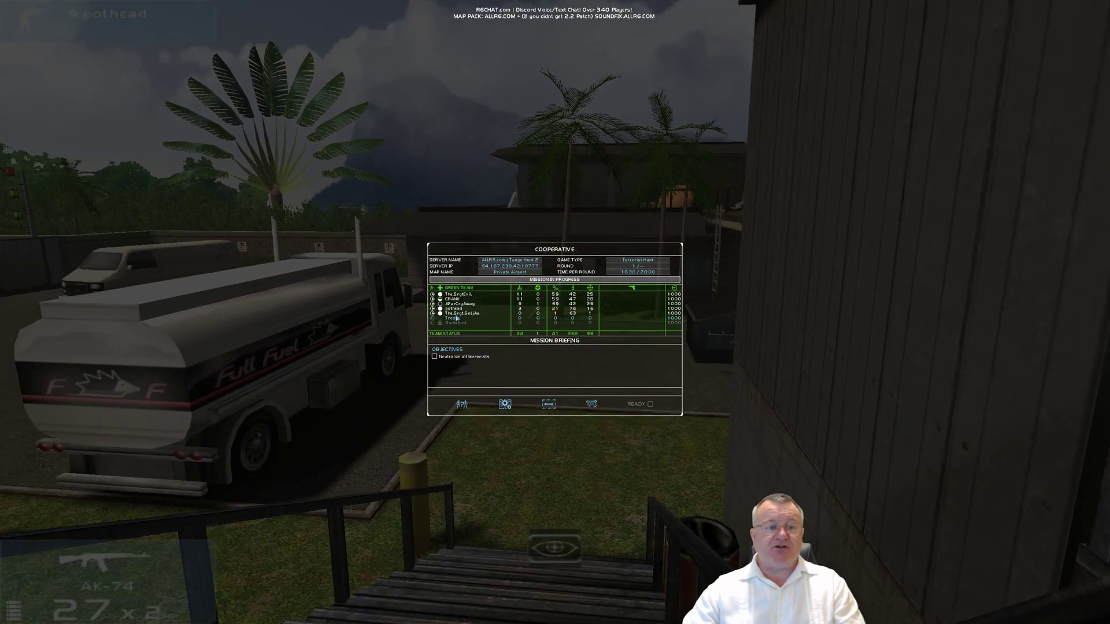
# Check the game console, close it and exit Raven Shield to the desktop, aborting the mission
pyautogui.press('`')
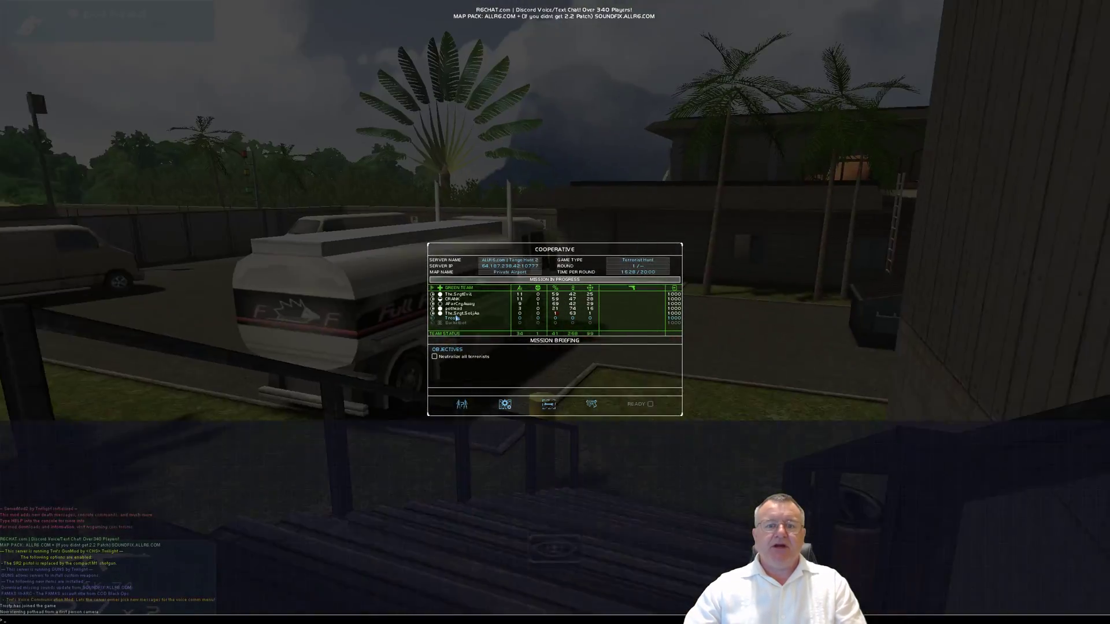
pyautogui.press('`')
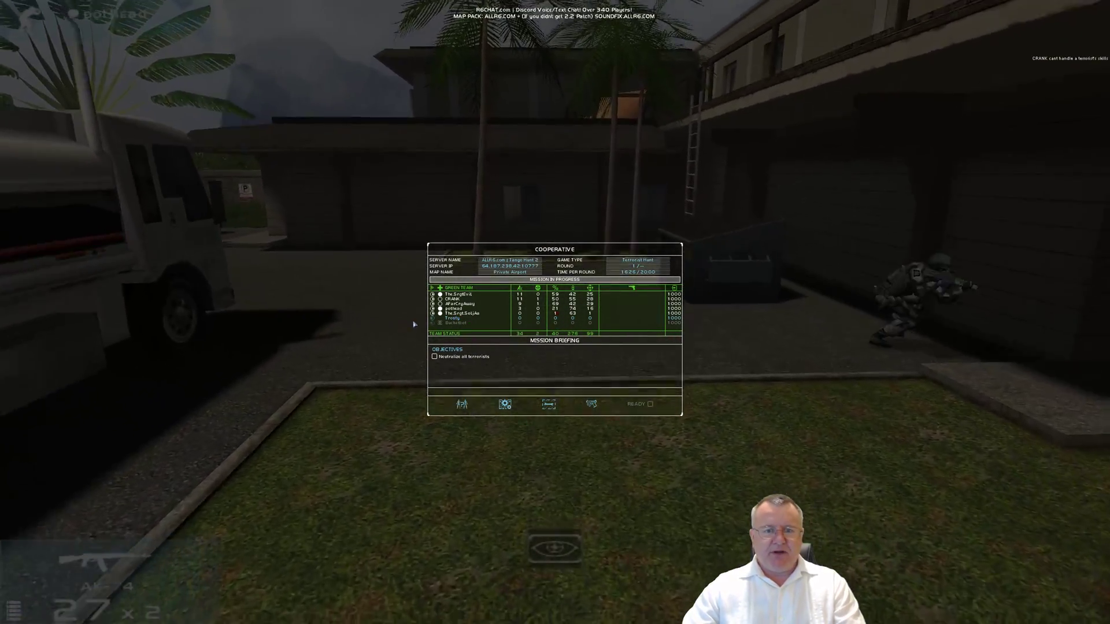
pyautogui.press('Escape')
pyautogui.press('Escape')
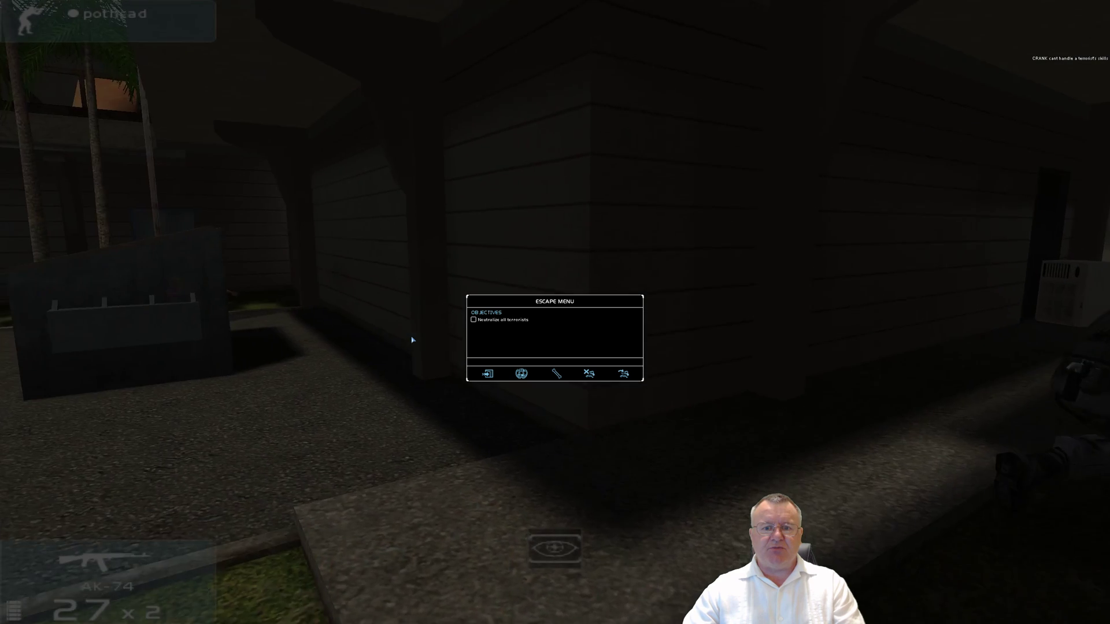
pyautogui.click(487, 374)
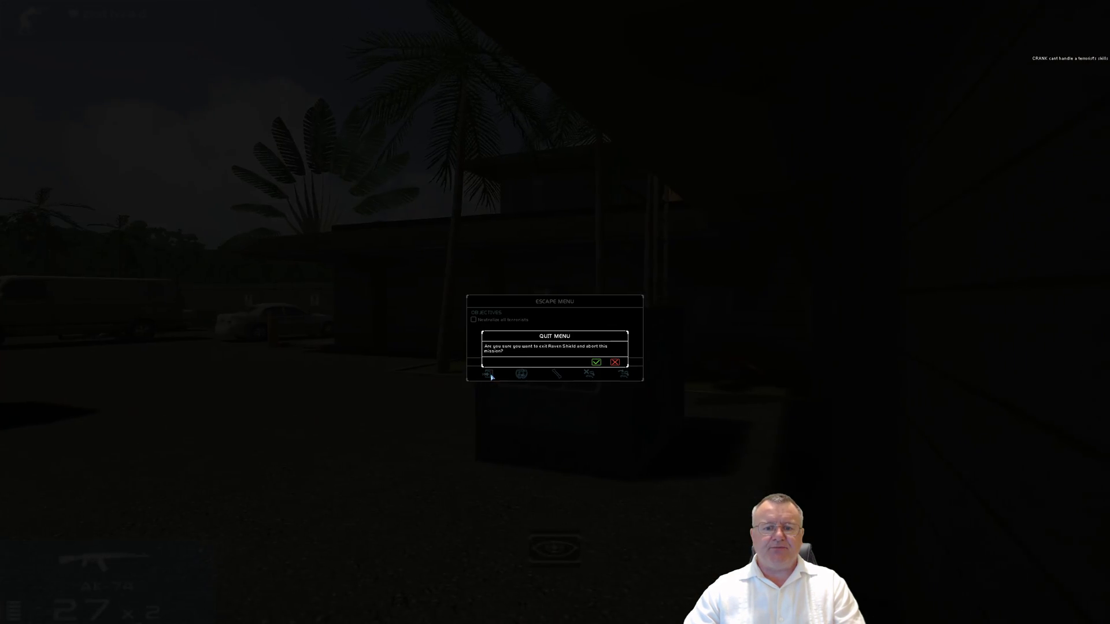
pyautogui.click(596, 363)
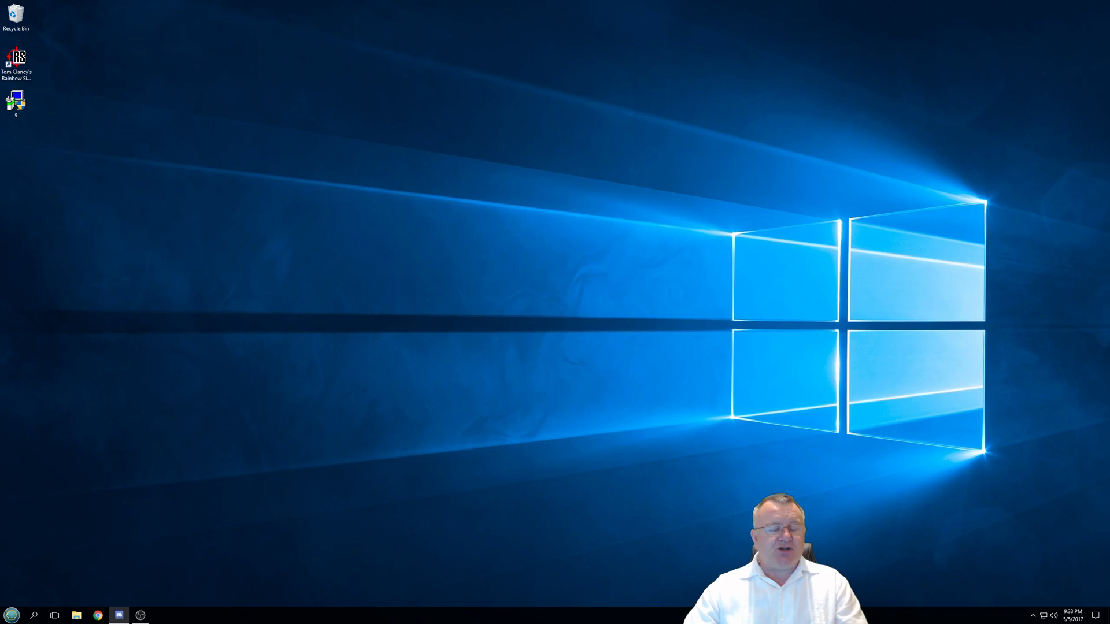